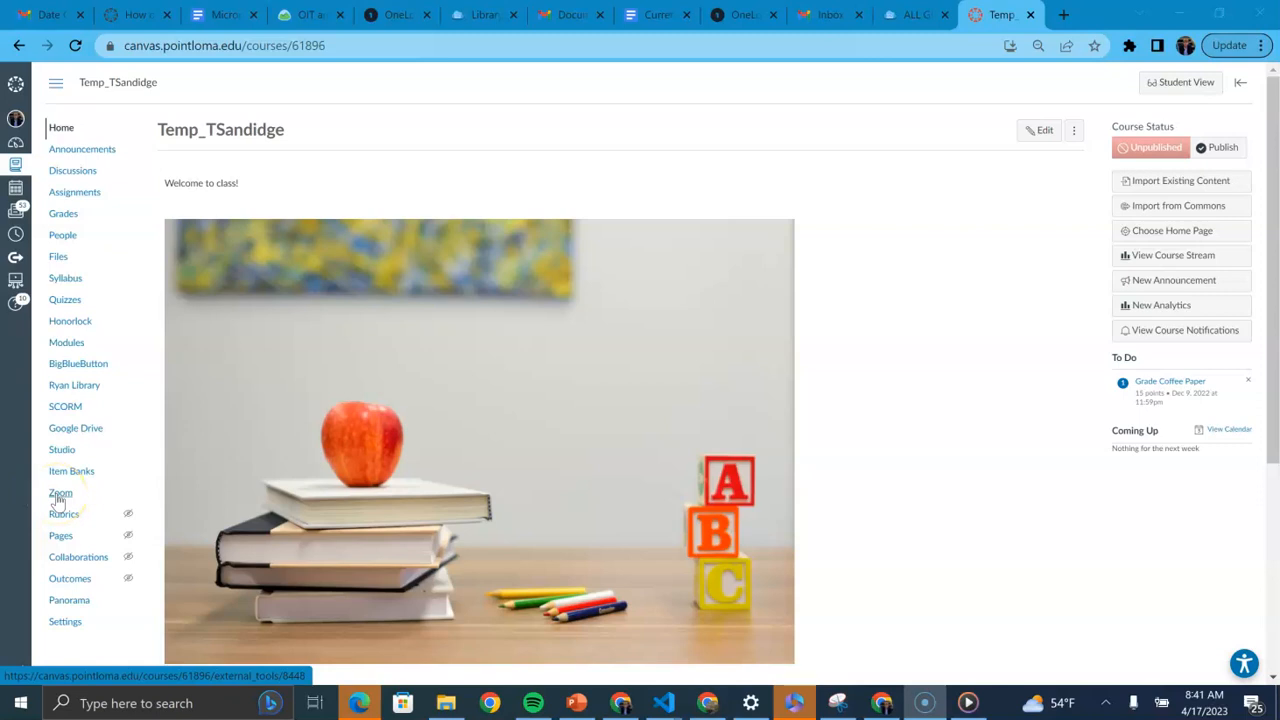
Open the course's Zoom page, close the Zoom help information and start scheduling a new meeting.
click(59, 496)
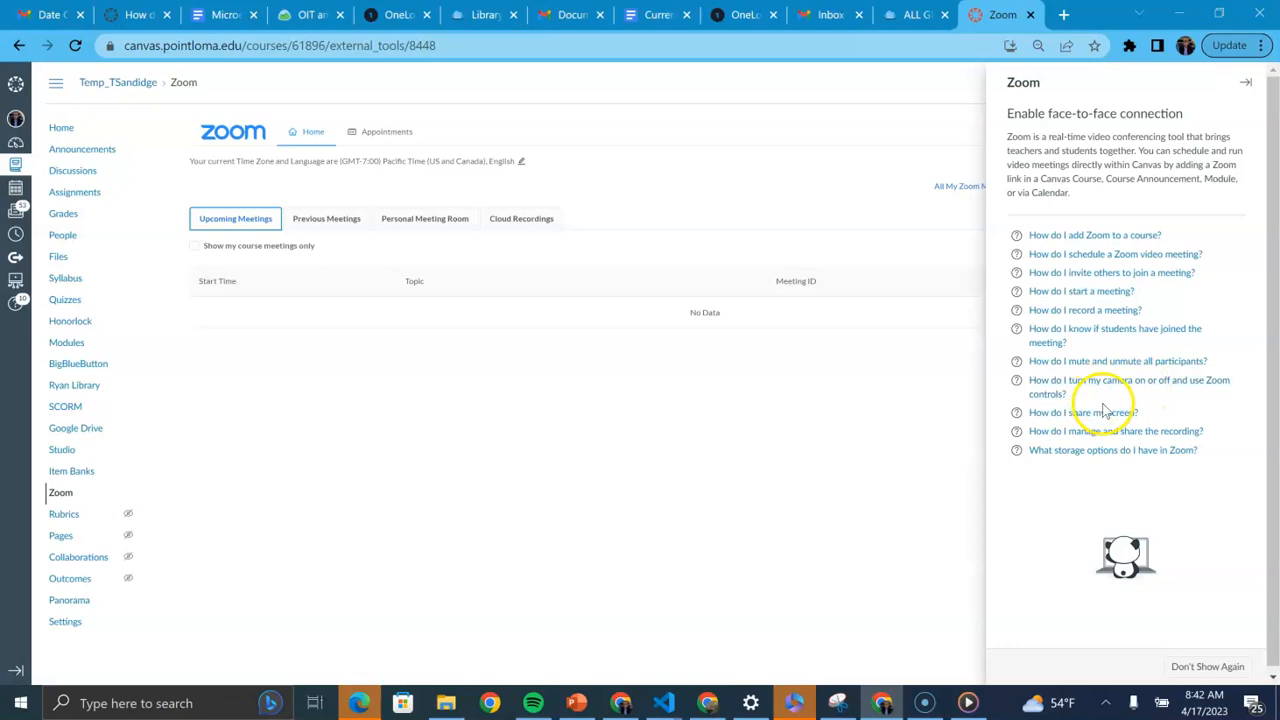
right_click(1253, 78)
click(936, 151)
click(1252, 83)
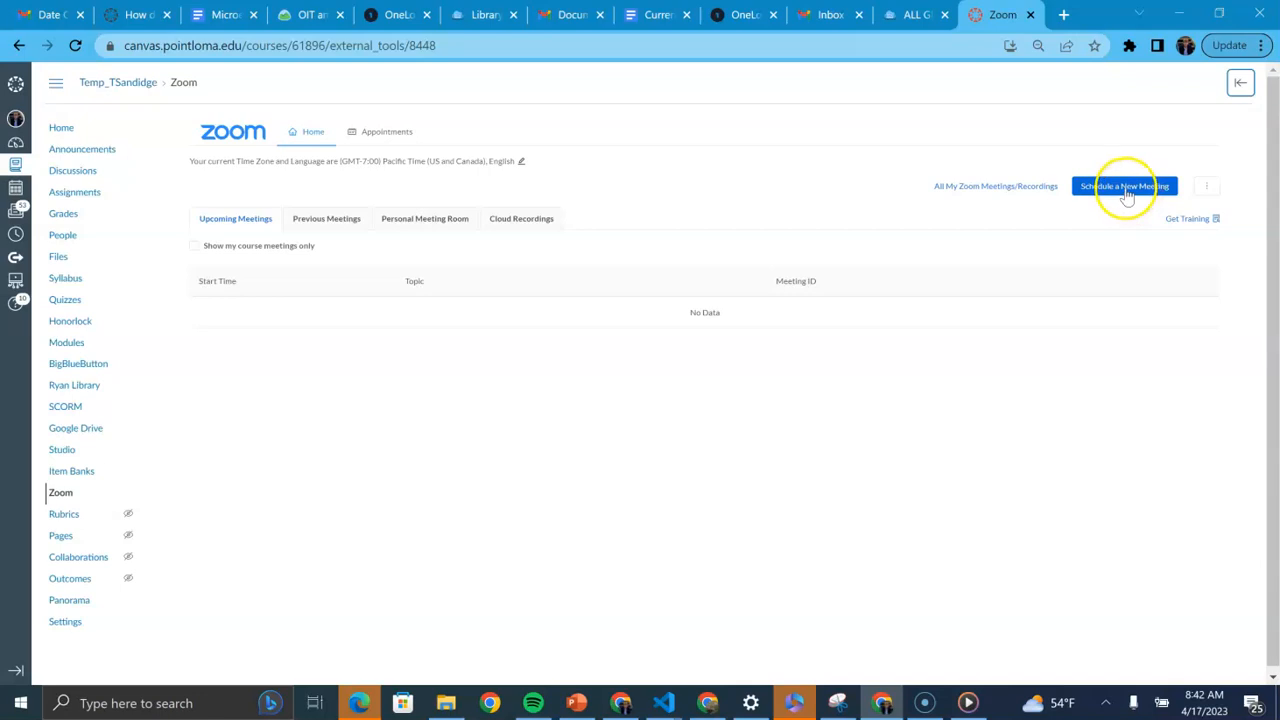
click(1126, 190)
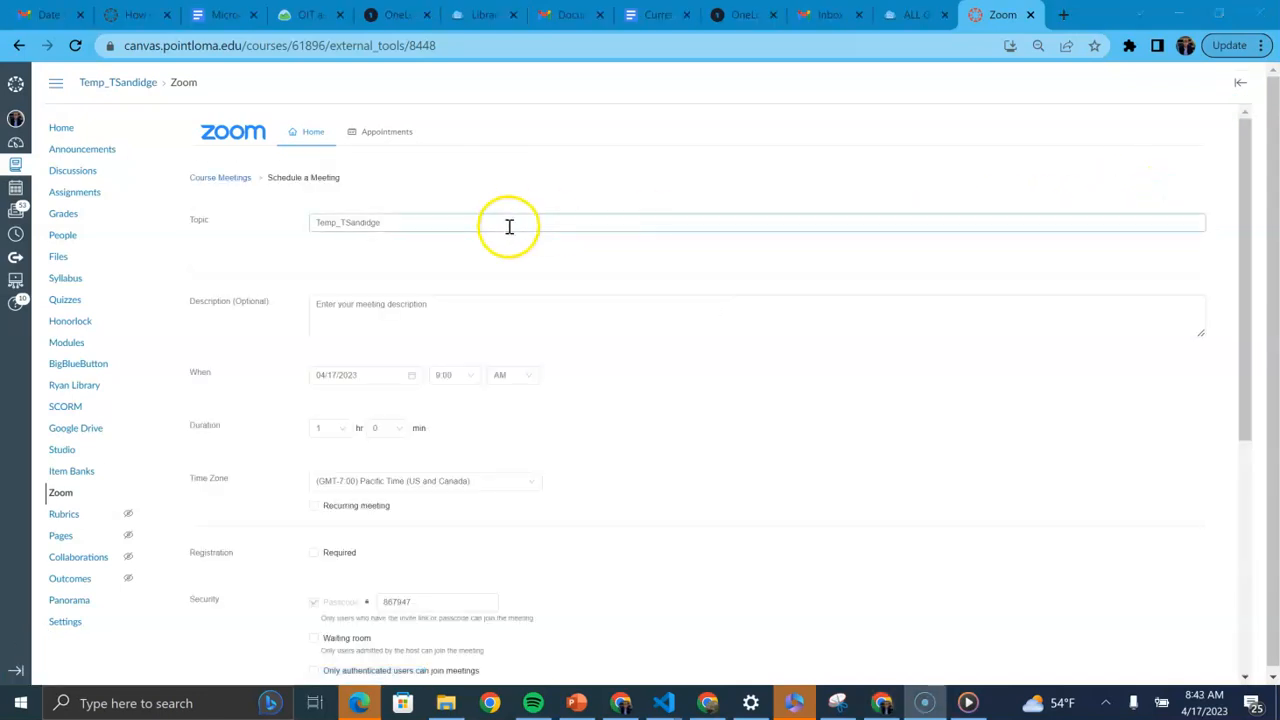
Set the meeting topic to "Zoom Class" and the description to "Come to class!".
drag(509, 220, 291, 236)
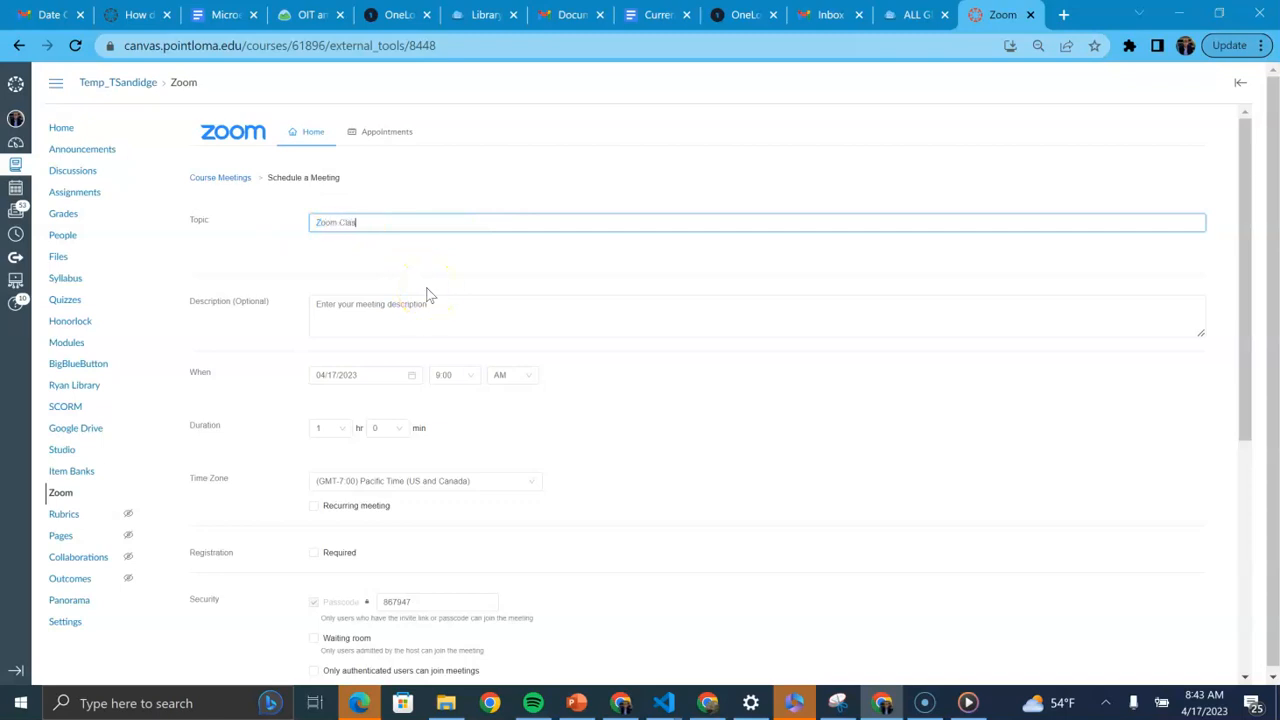
click(369, 318)
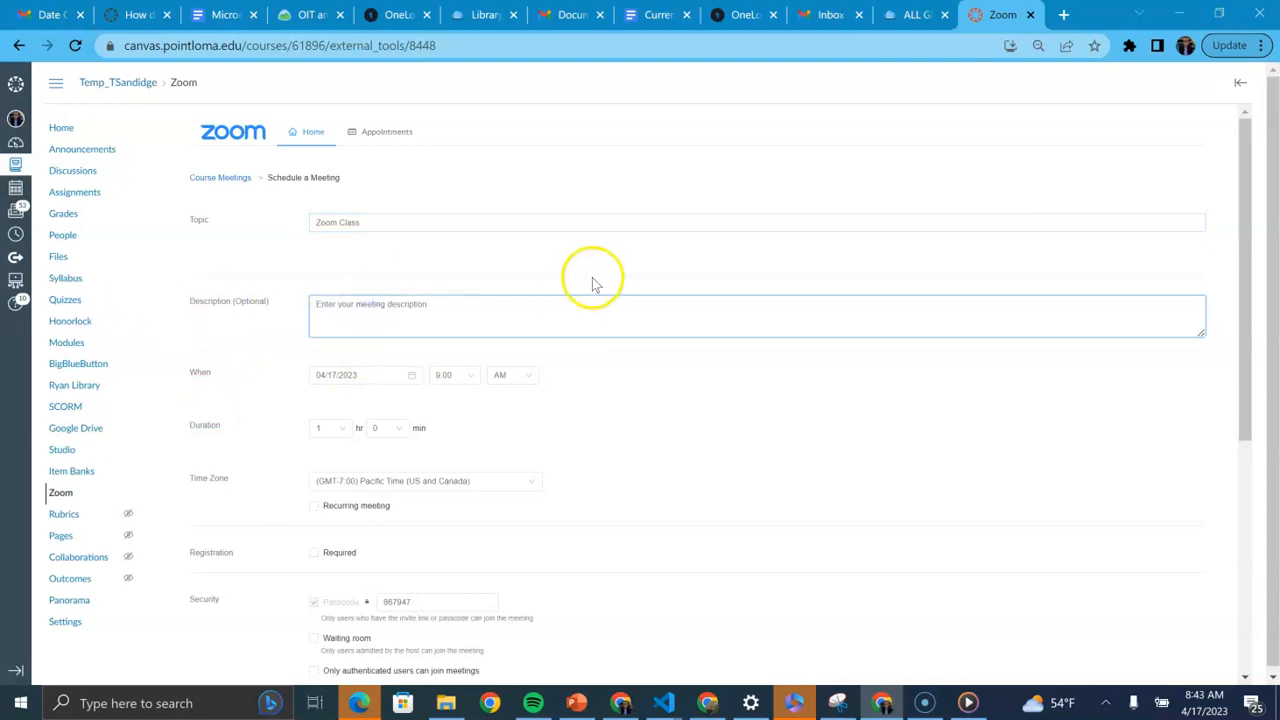
text(Come to class!)
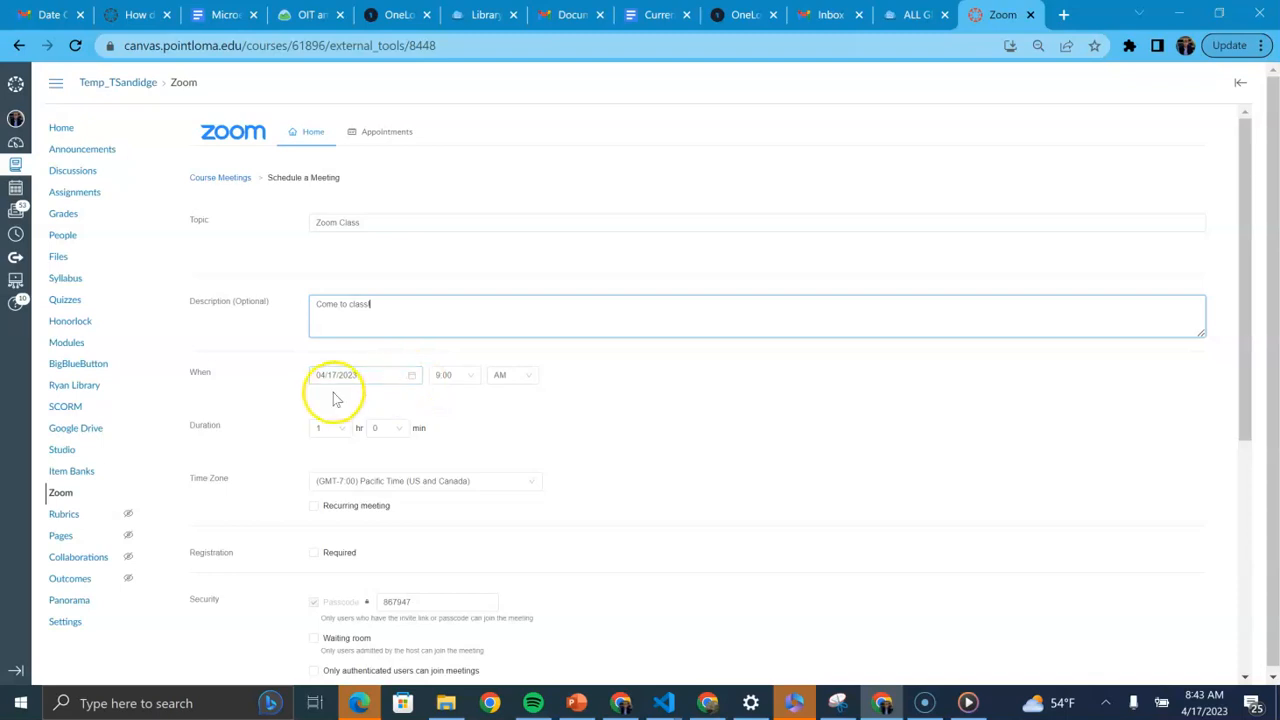
Set the meeting start to 04/18/2023 at 9:30 AM.
click(410, 375)
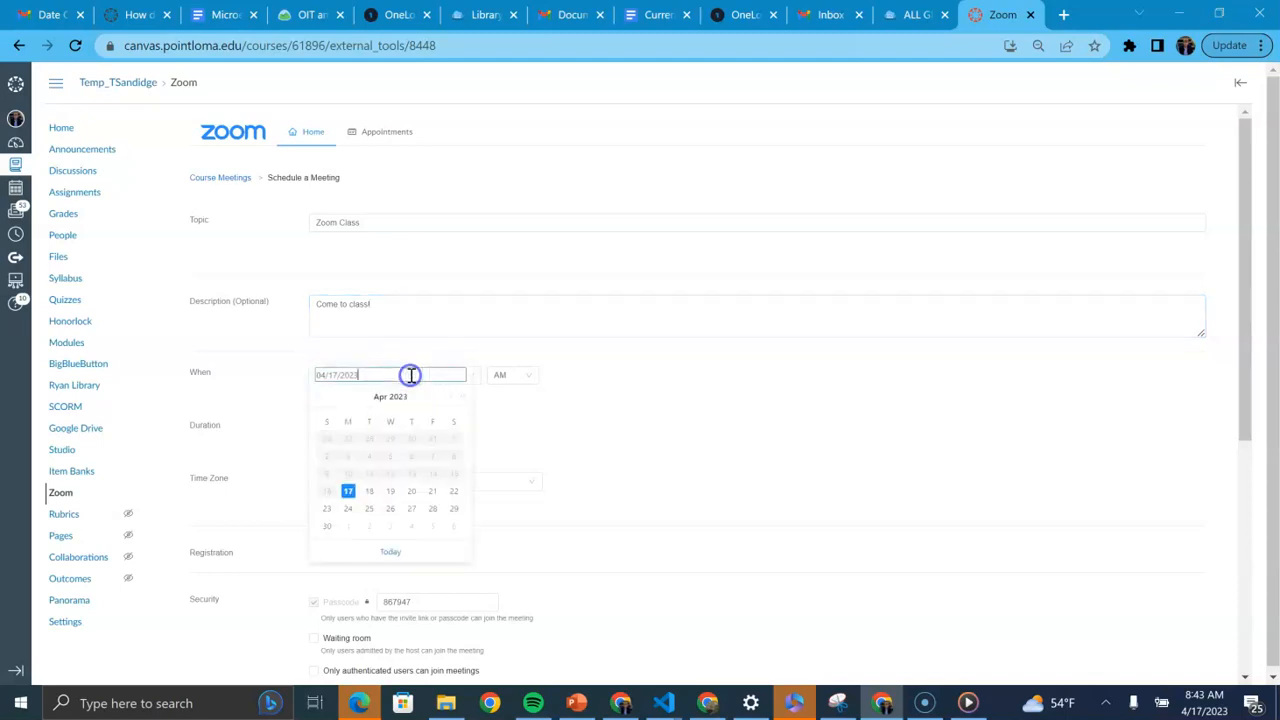
click(369, 491)
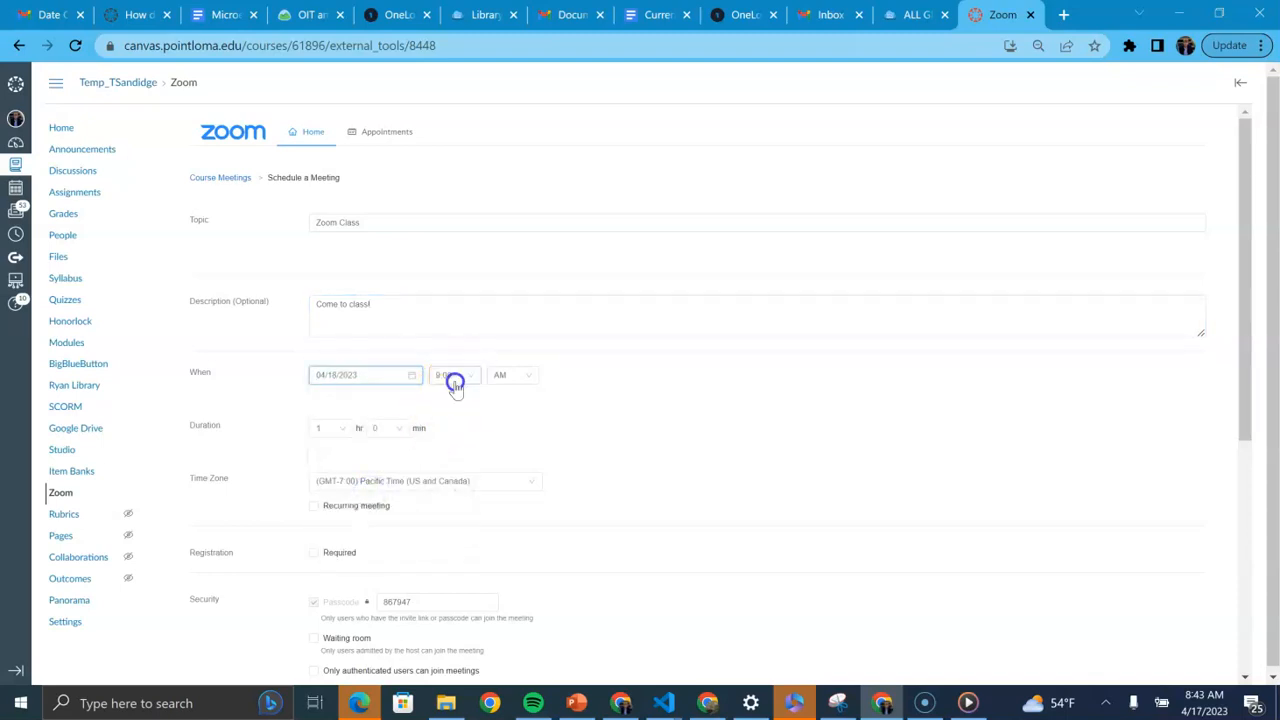
click(456, 383)
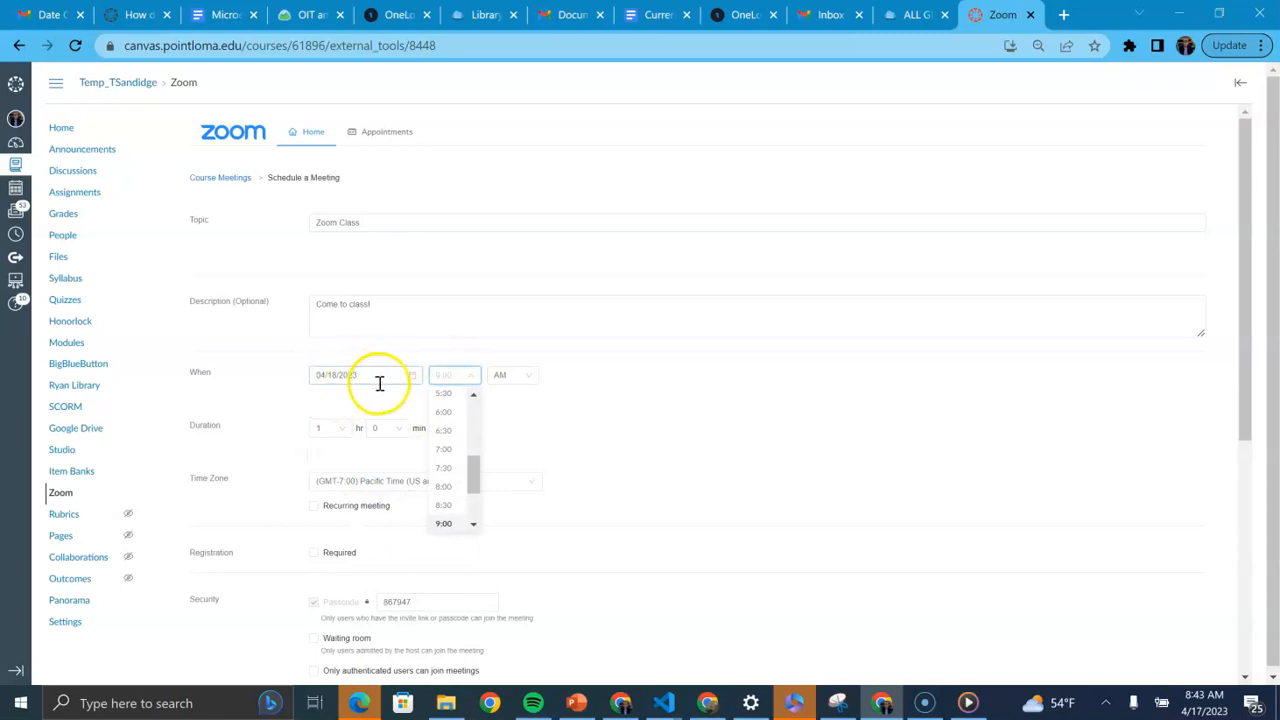
scroll(449, 443, down, 2)
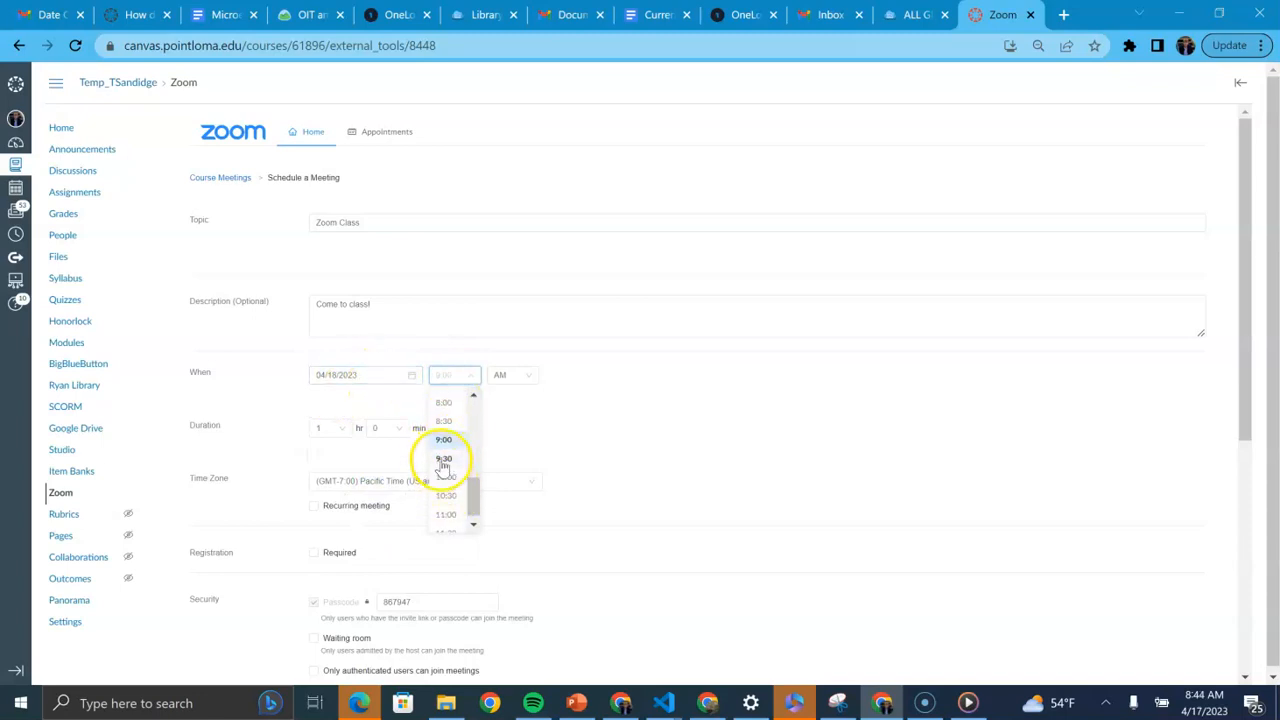
click(443, 460)
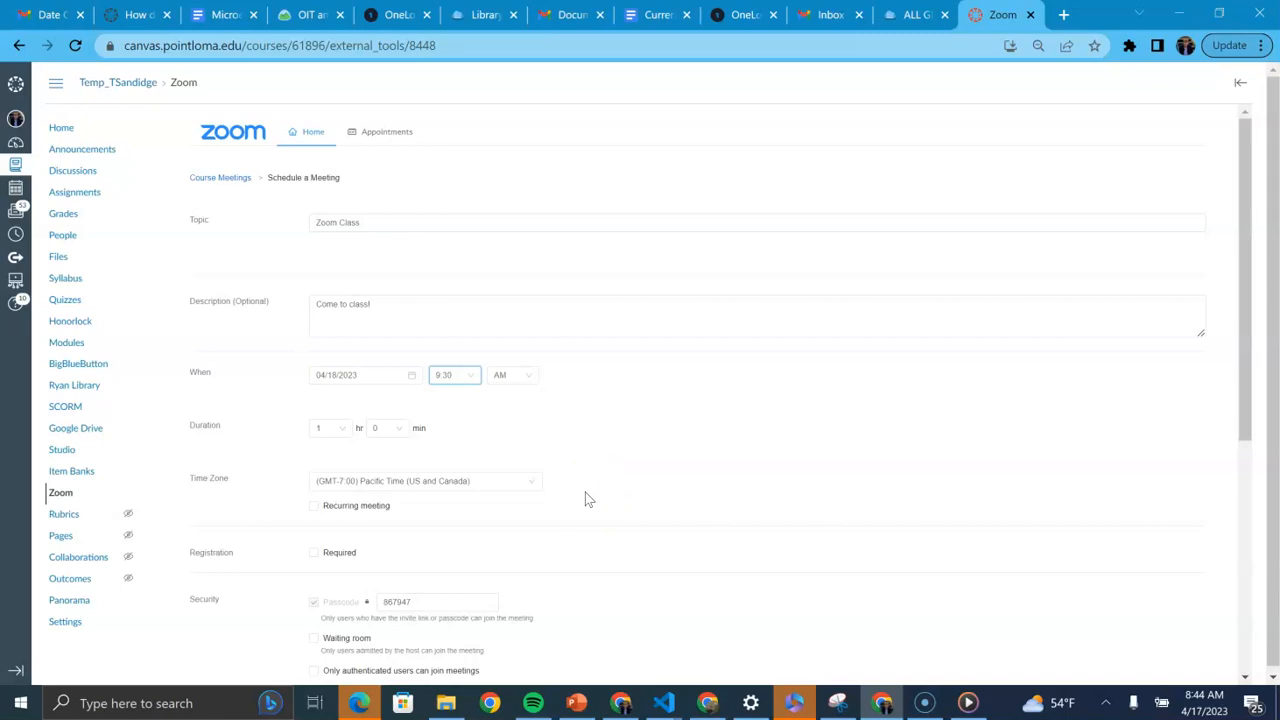
Make the meeting recurring with a weekly recurrence on Wednesday only.
scroll(560, 390, down, 1)
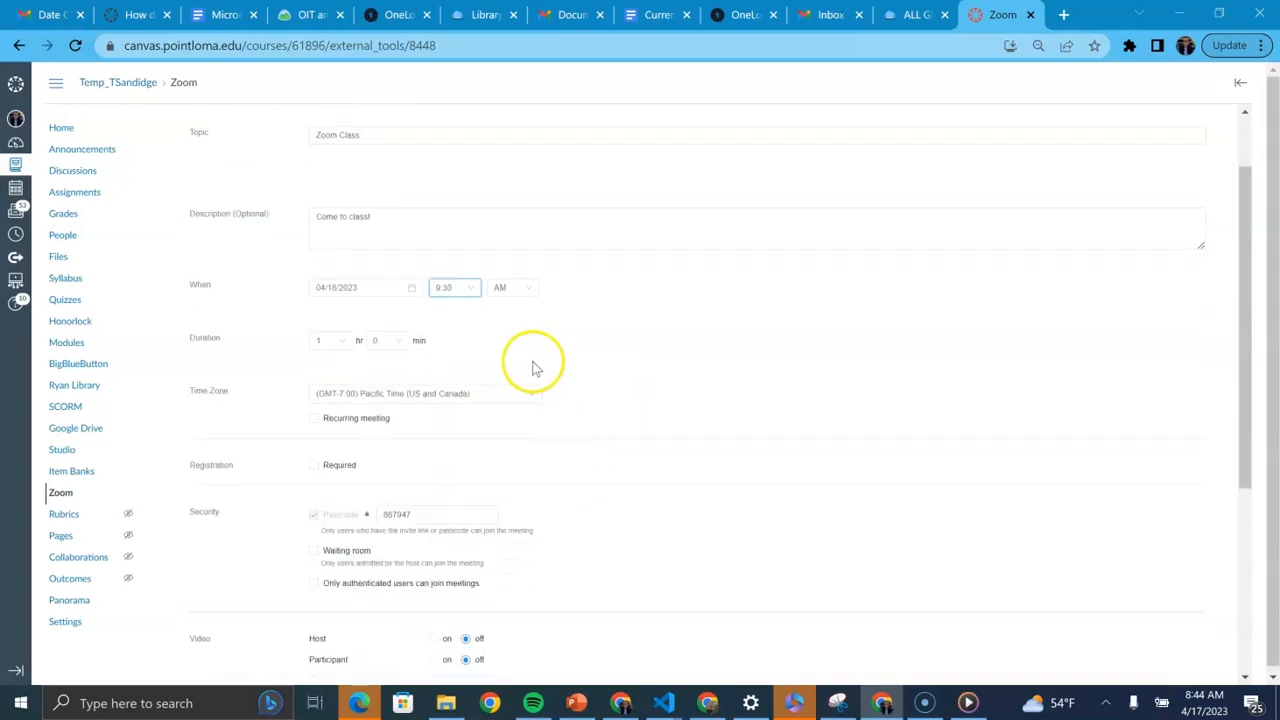
click(316, 424)
scroll(725, 330, down, 1)
click(490, 354)
click(496, 356)
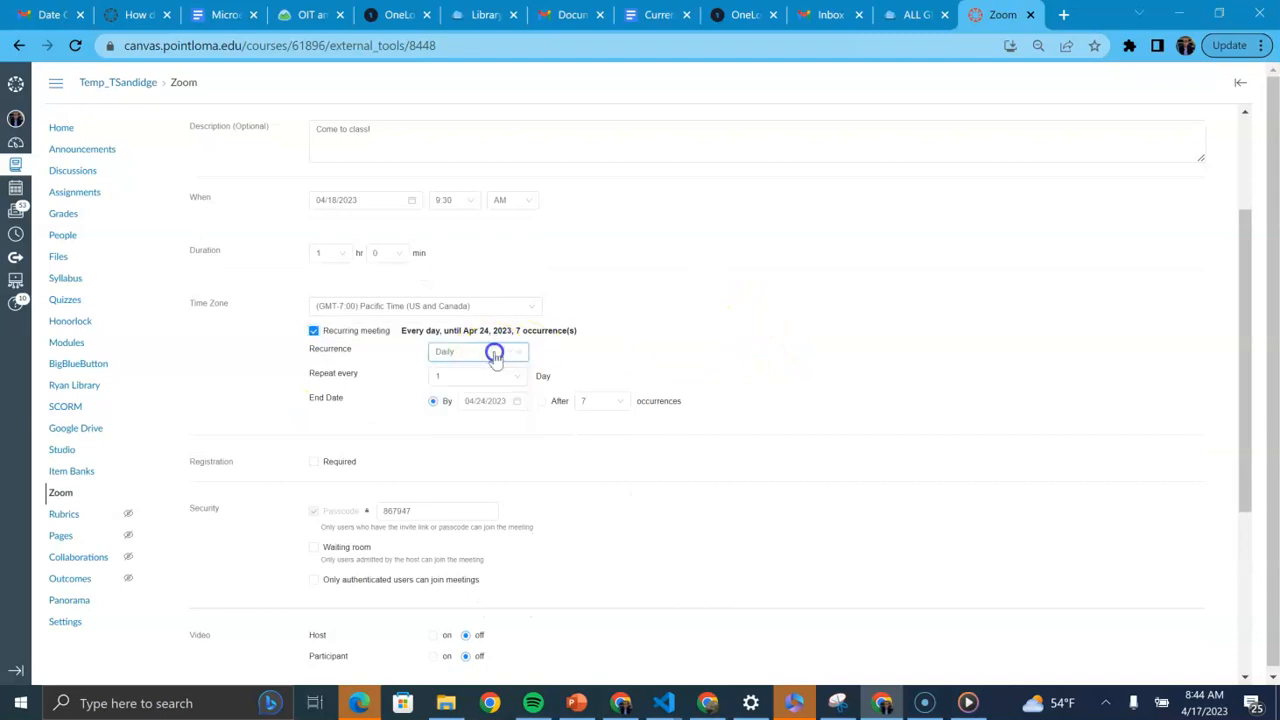
click(495, 356)
click(487, 395)
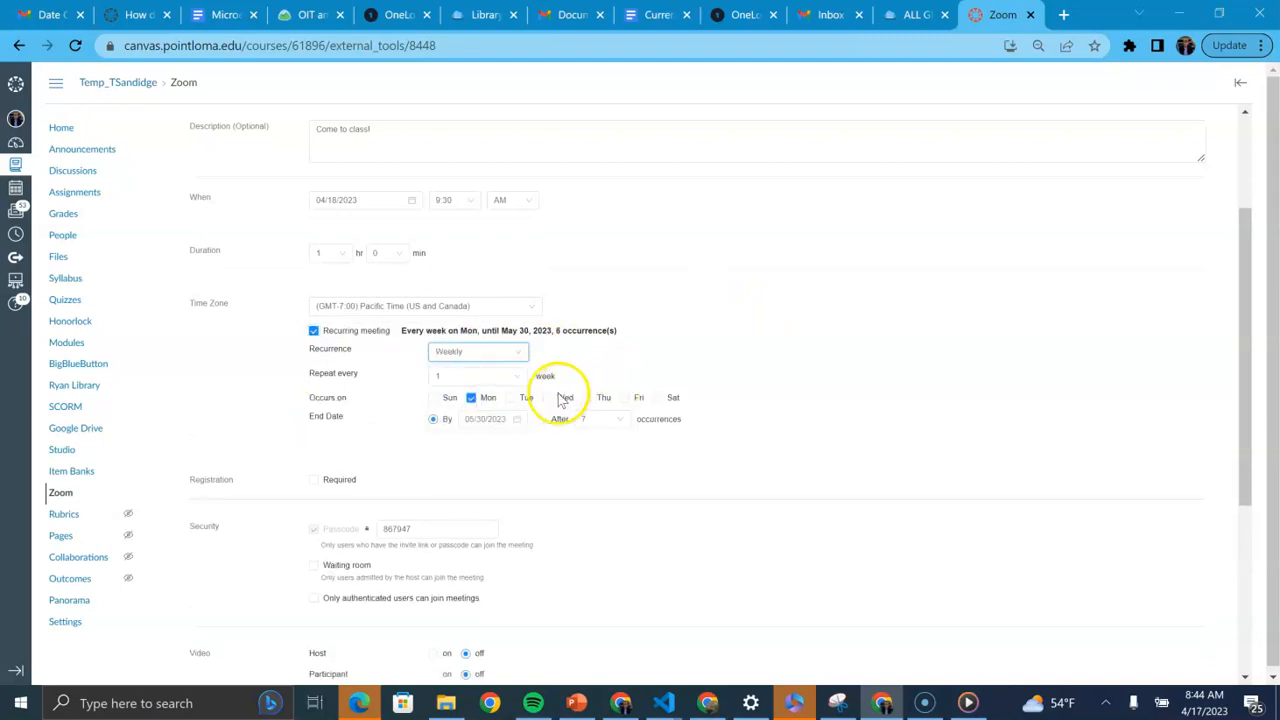
click(548, 400)
click(471, 397)
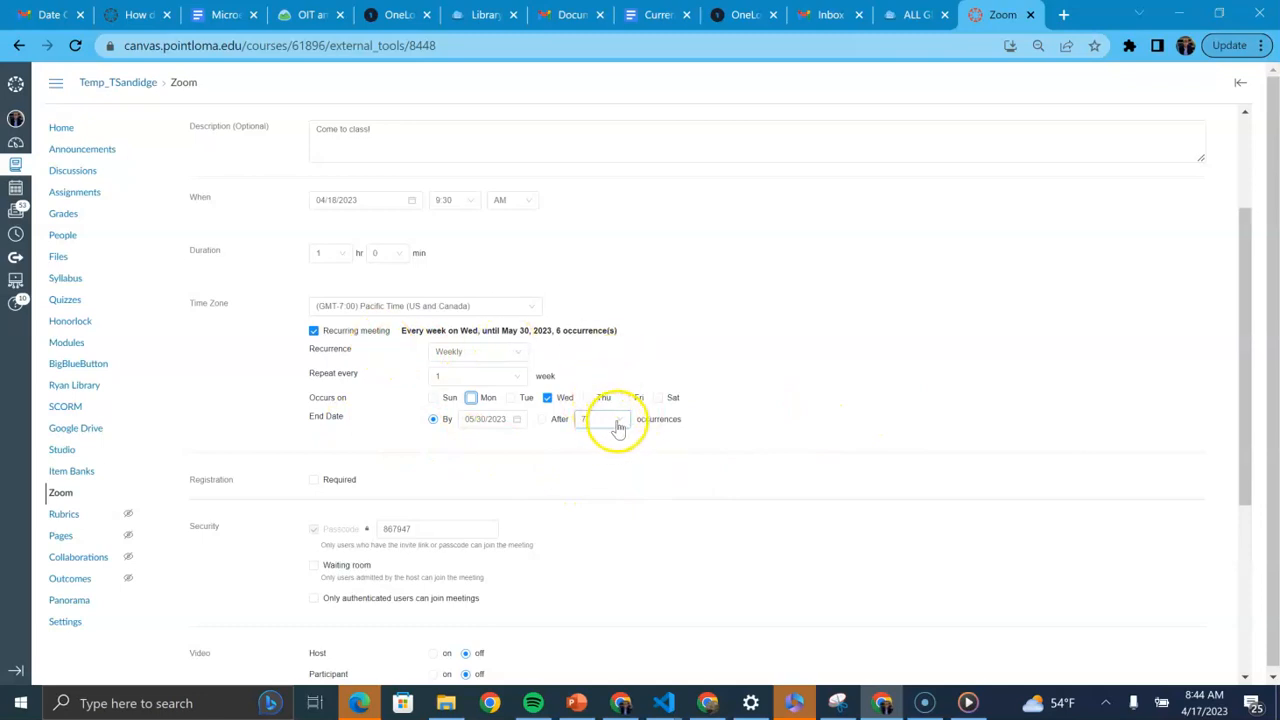
Set the recurrence end date to 05/06/2023 and the number of occurrences to 3.
click(520, 423)
click(604, 488)
click(608, 421)
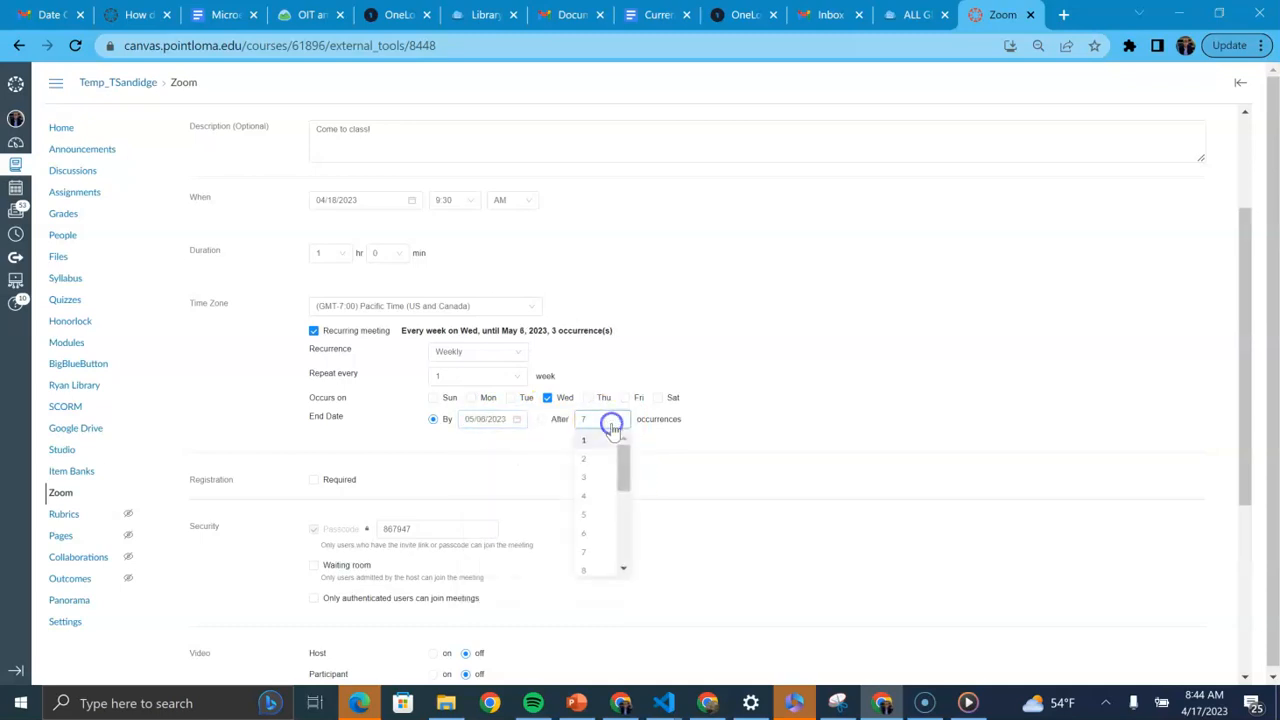
click(594, 477)
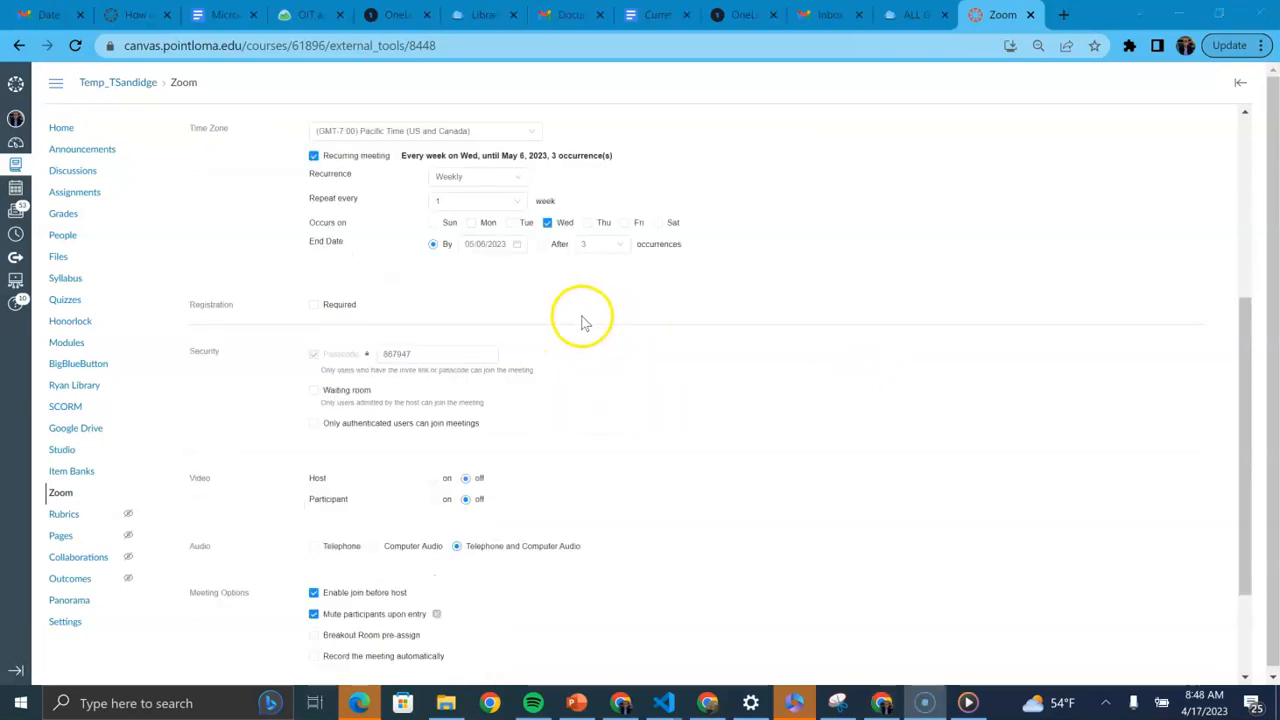
Enable automatic recording of the meeting in the cloud and save the scheduled meeting.
click(396, 352)
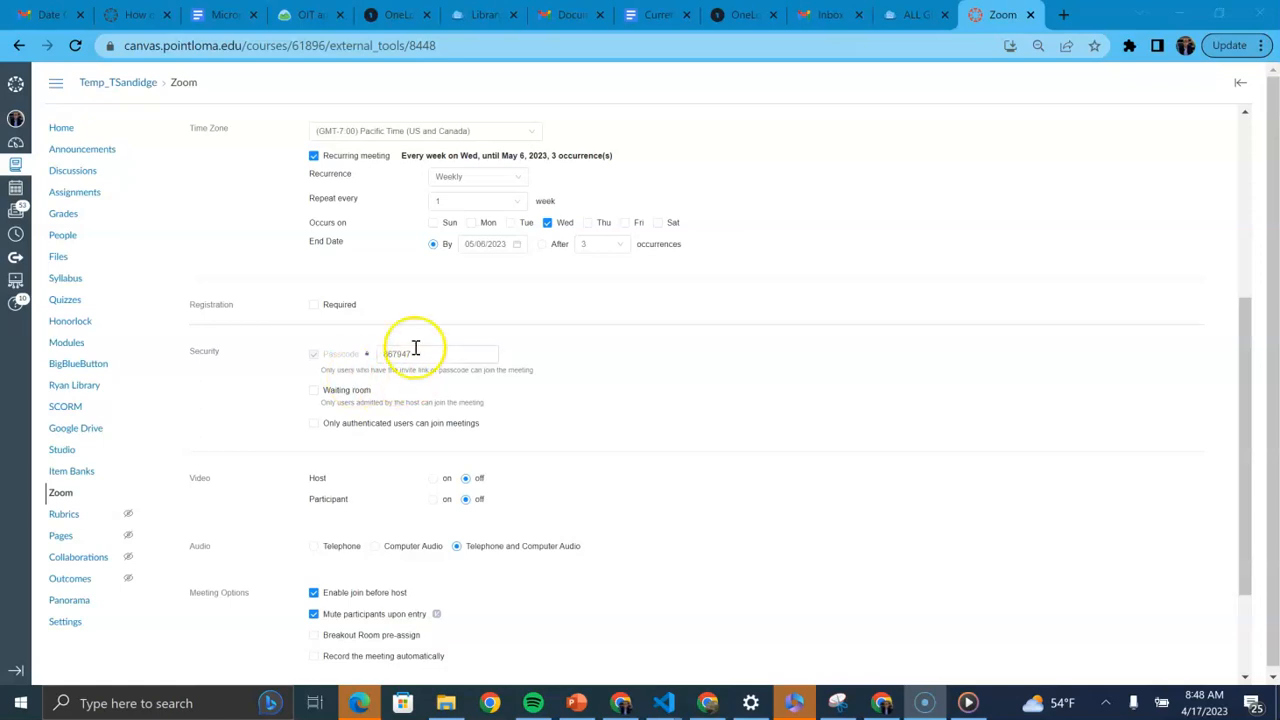
scroll(415, 348, down, 3)
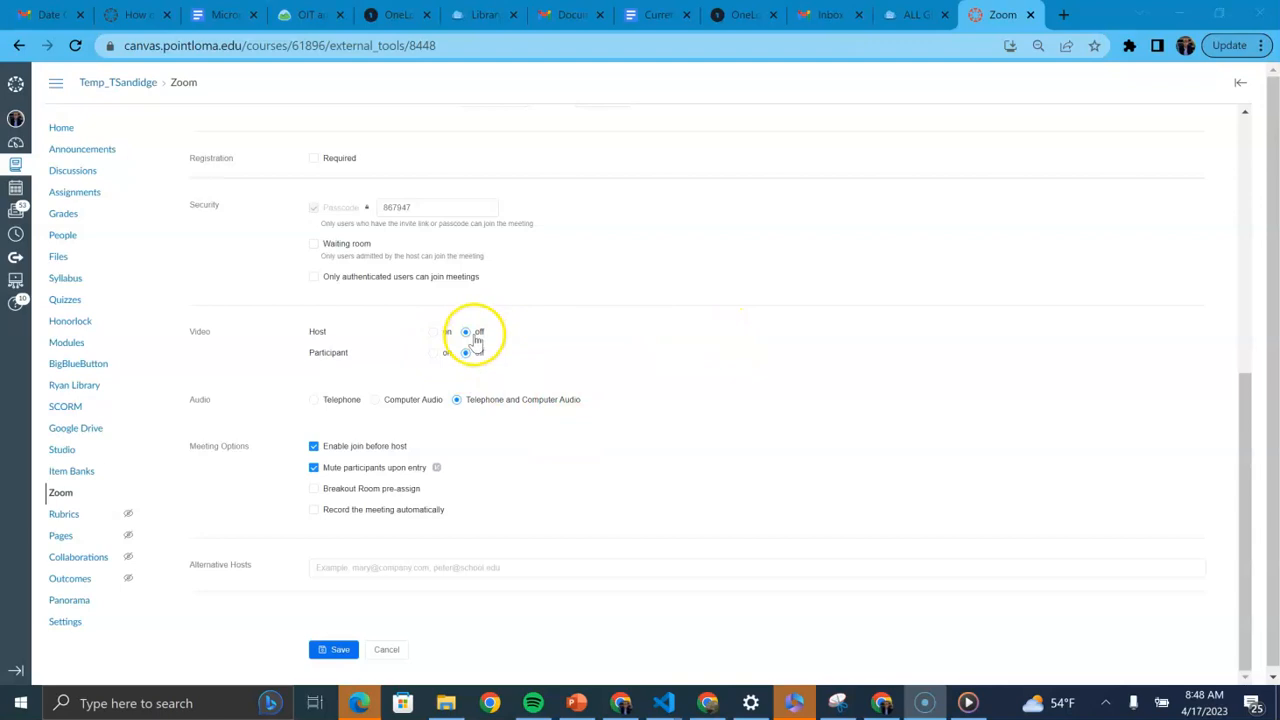
scroll(493, 412, down, 1)
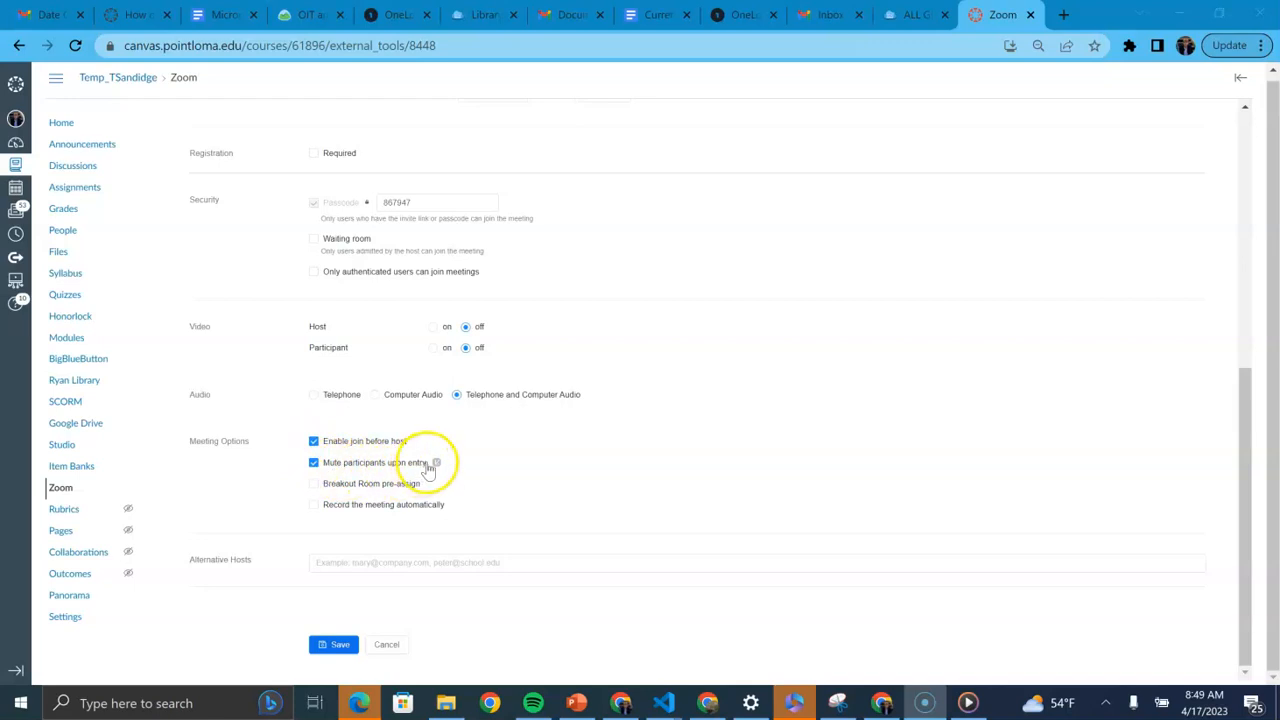
click(315, 506)
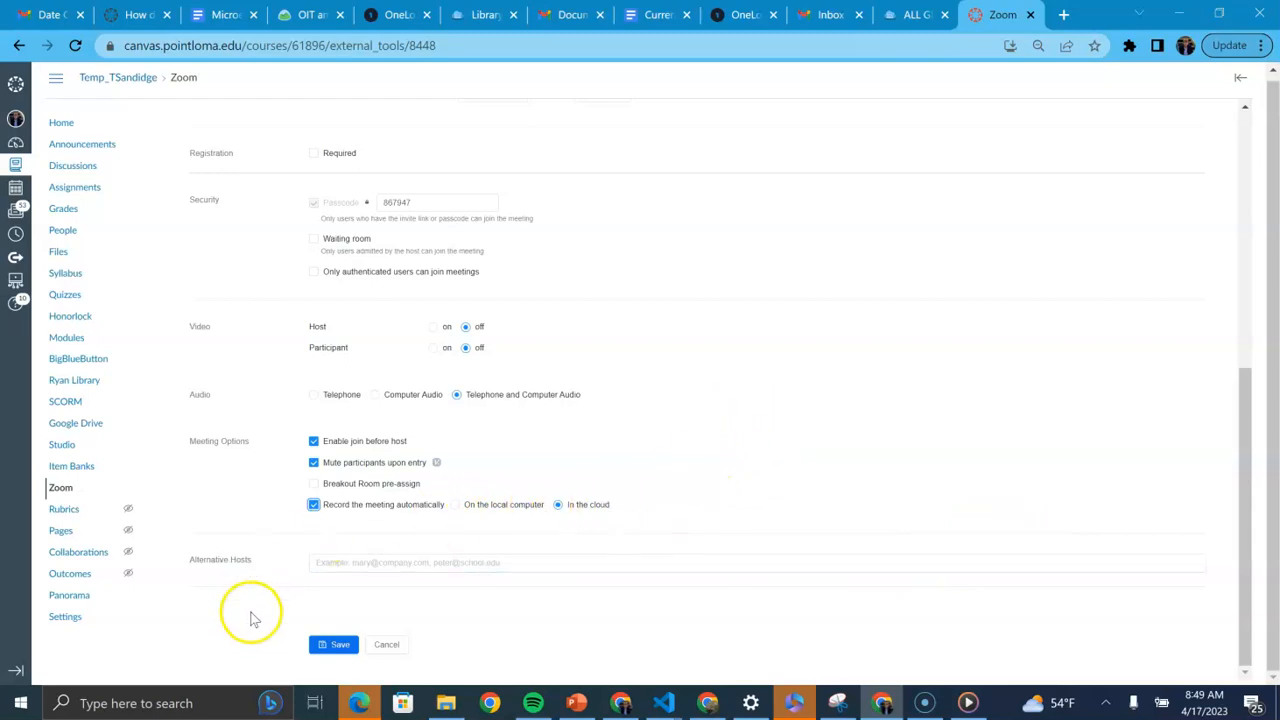
click(331, 648)
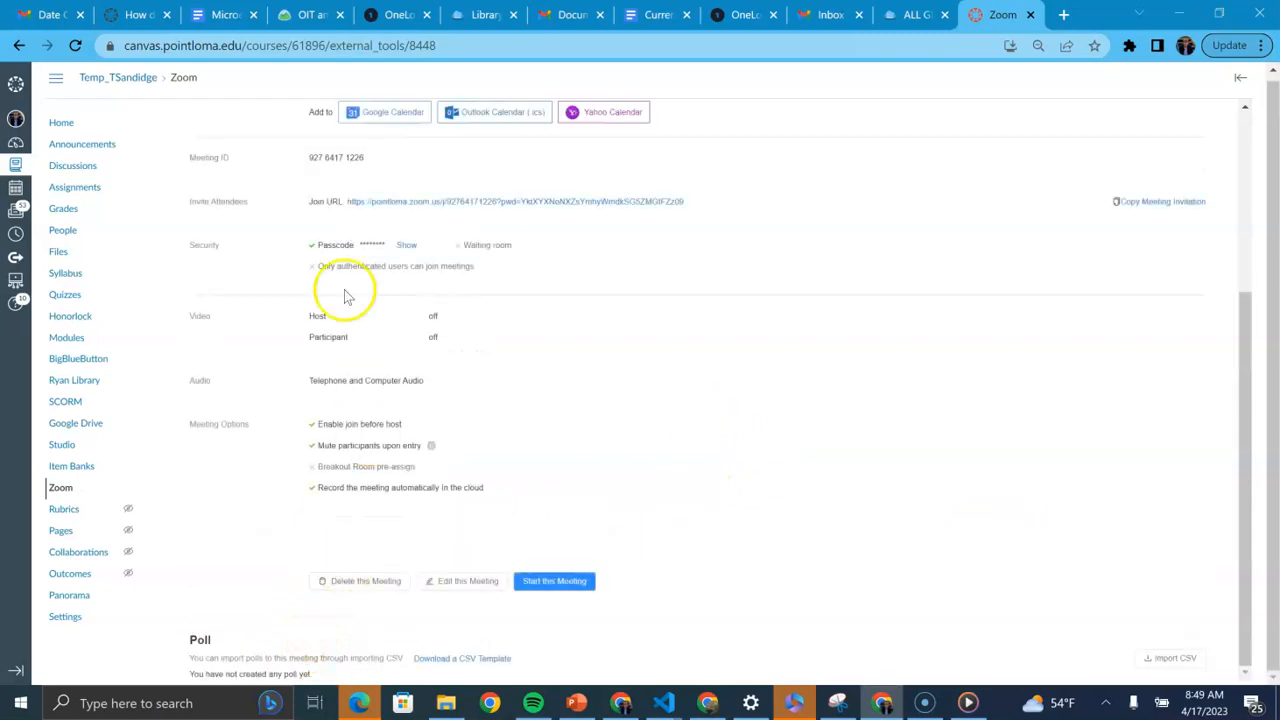
Copy the meeting invitation from the saved Zoom Class details and close the invitation dialog.
scroll(714, 391, up, 3)
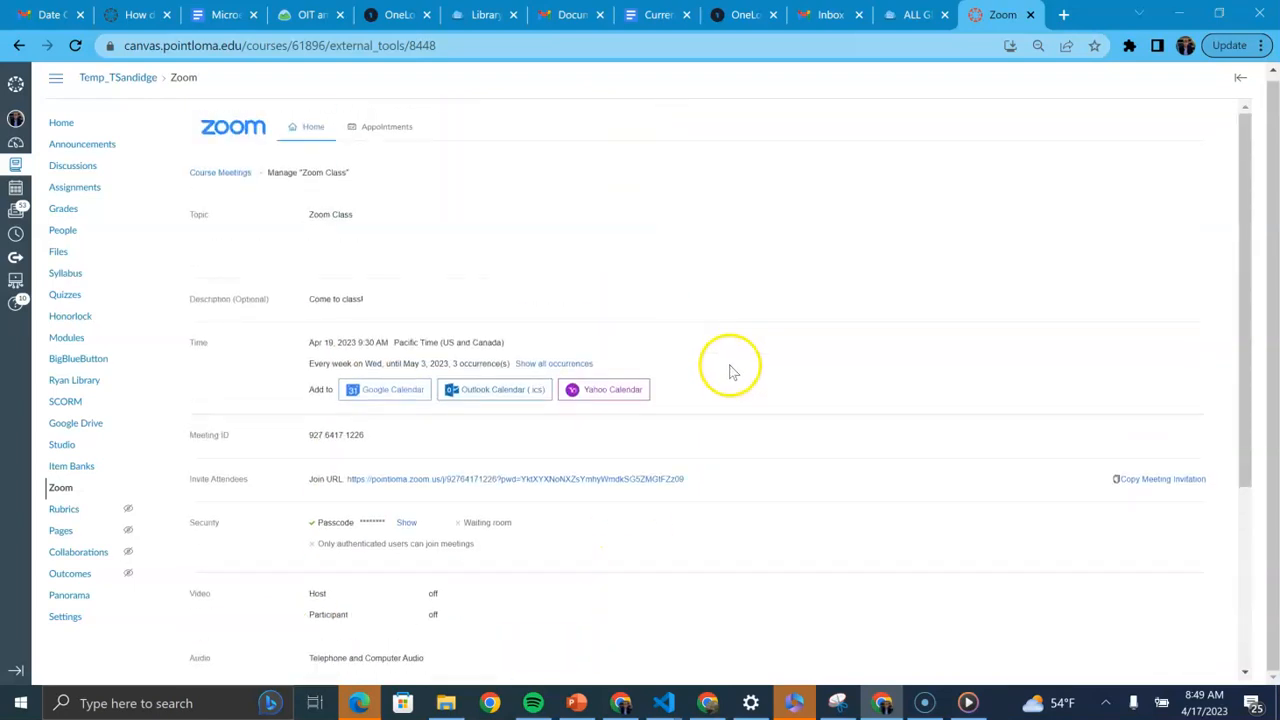
scroll(557, 629, down, 3)
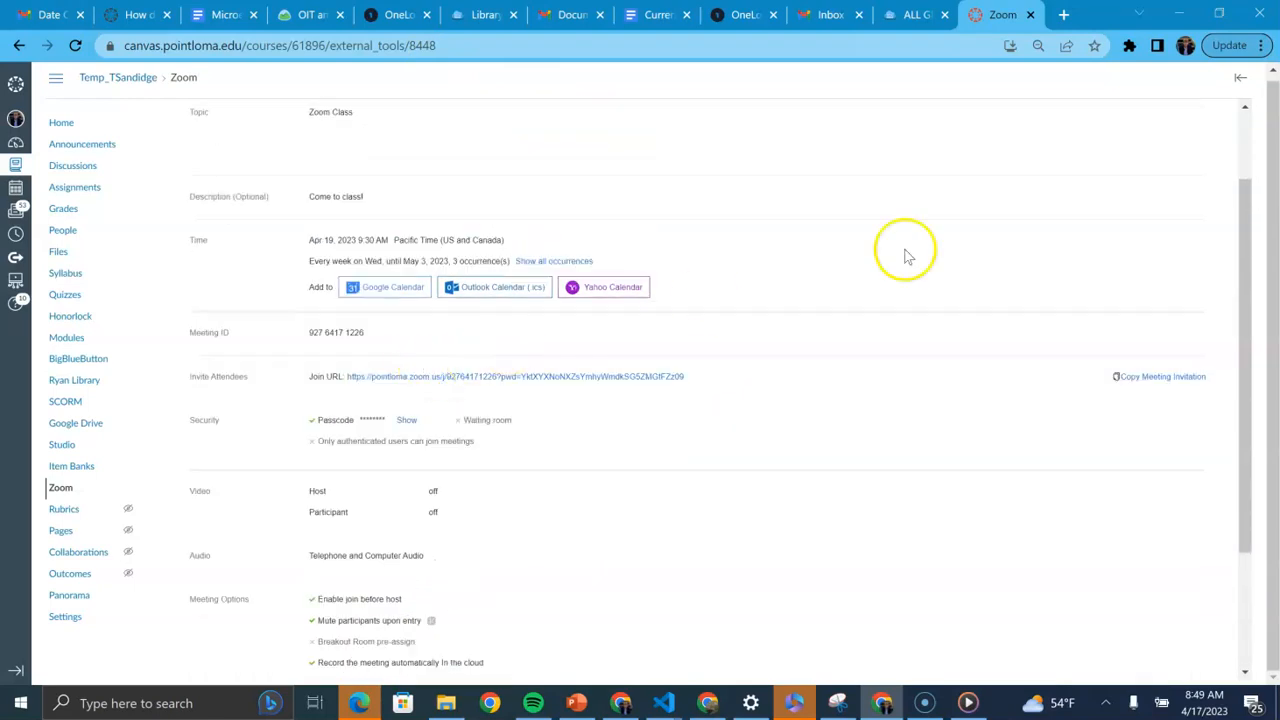
click(1140, 385)
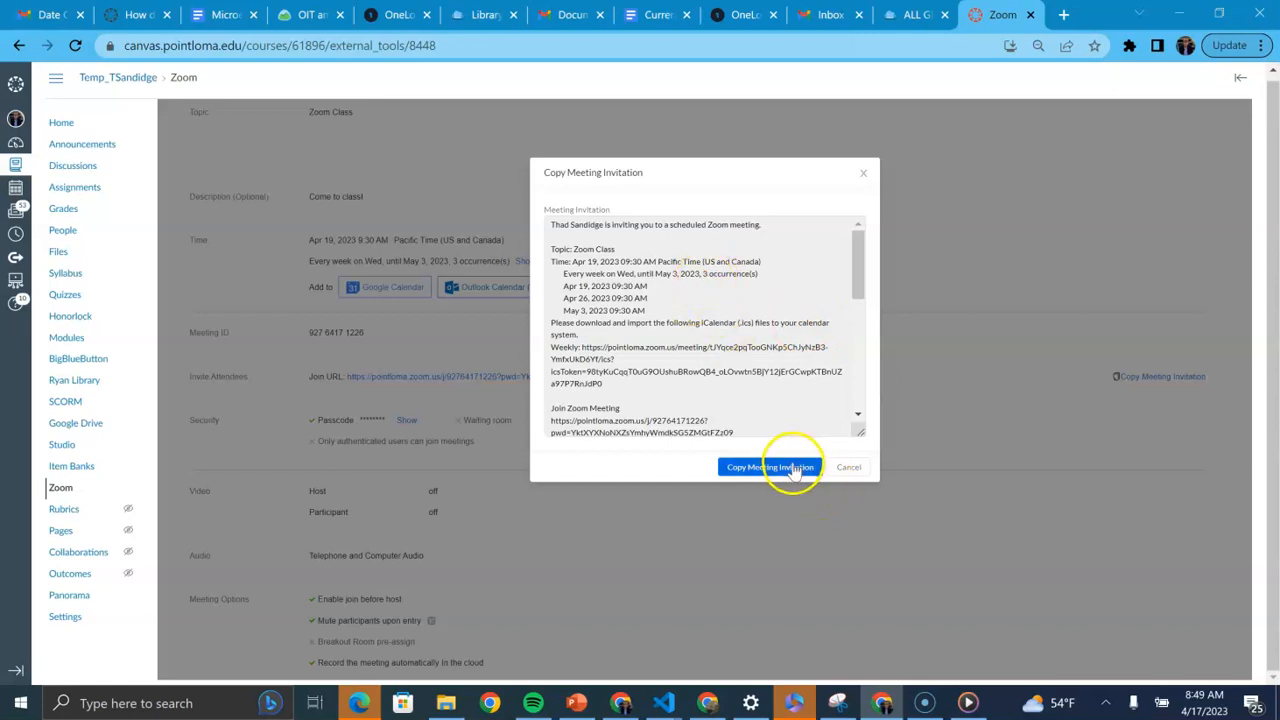
click(793, 469)
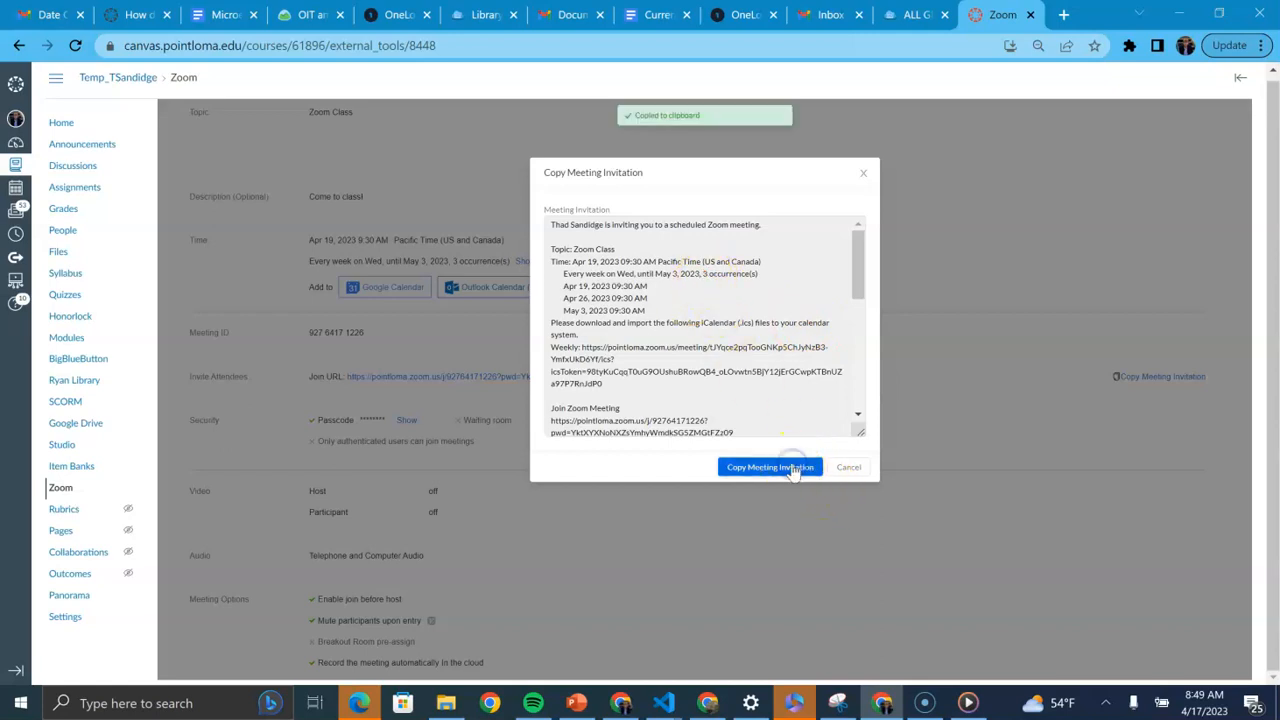
click(865, 176)
Return to the course's list of upcoming Zoom meetings and close the Zoom help information.
scroll(800, 400, down, 3)
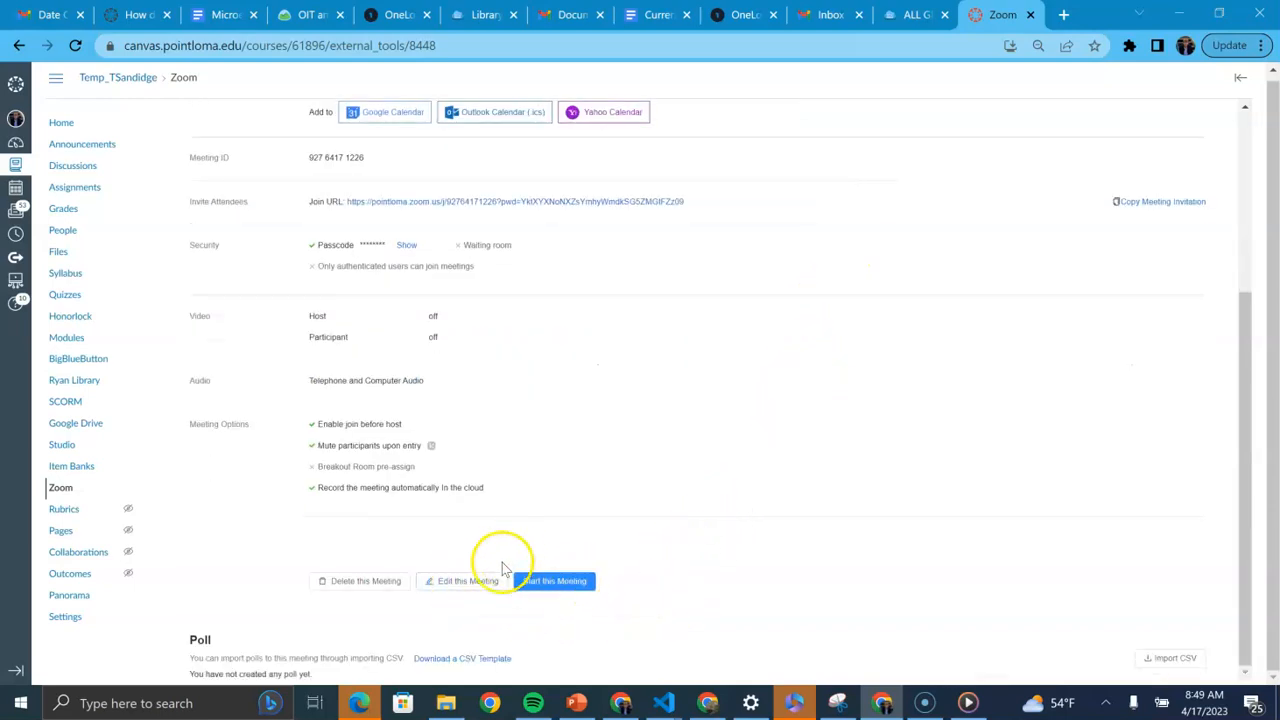
click(84, 487)
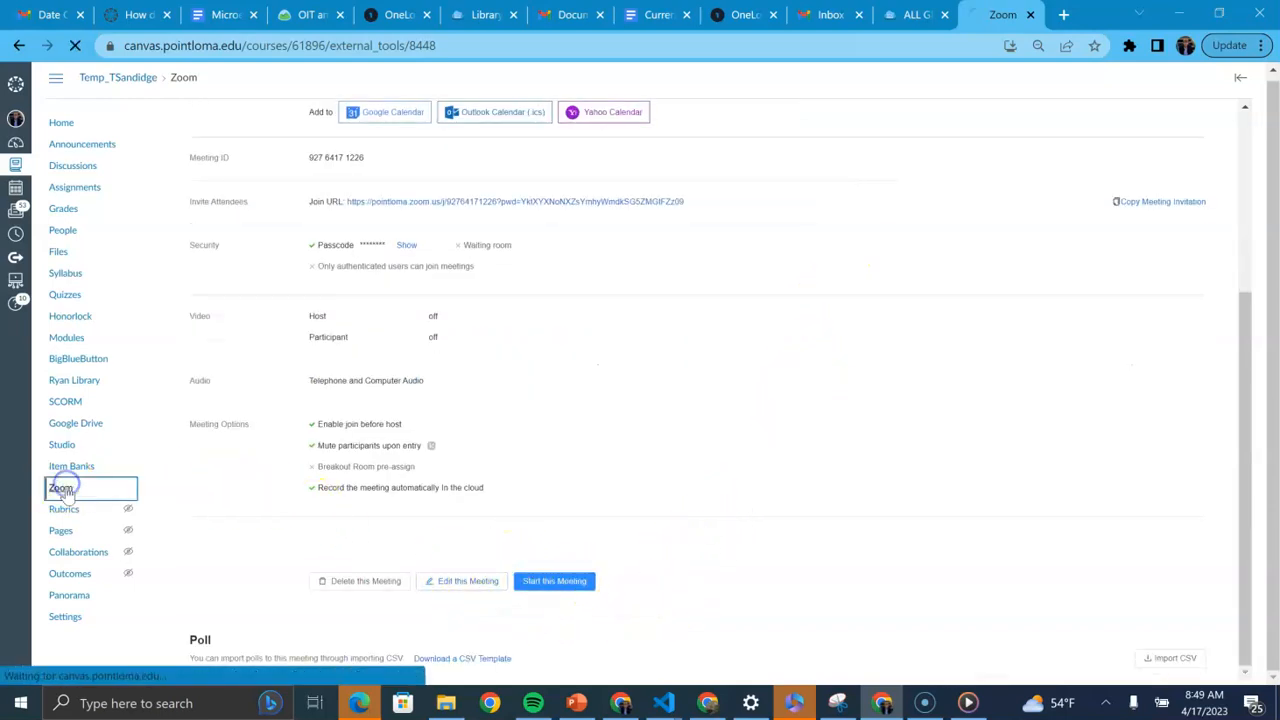
click(1241, 83)
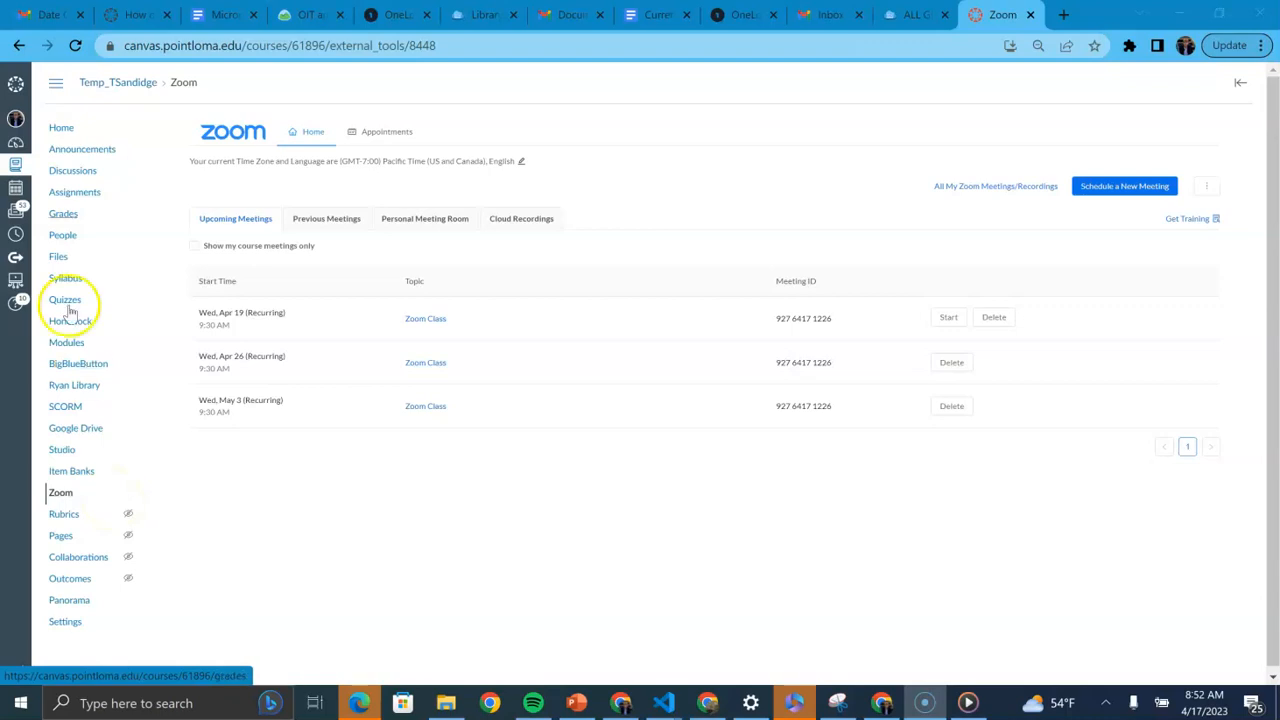
Create a course announcement titled "Join the Class" and paste the copied Zoom invitation, including the meeting passcode, into its body.
click(88, 148)
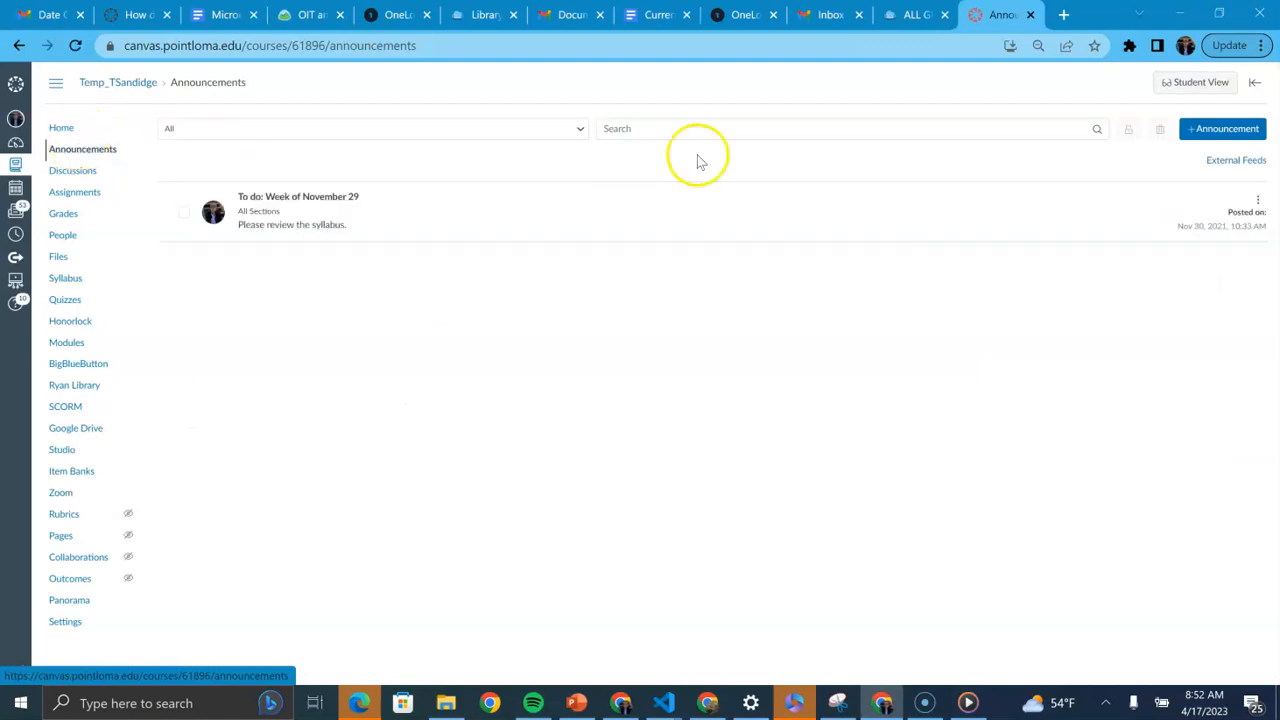
click(1208, 127)
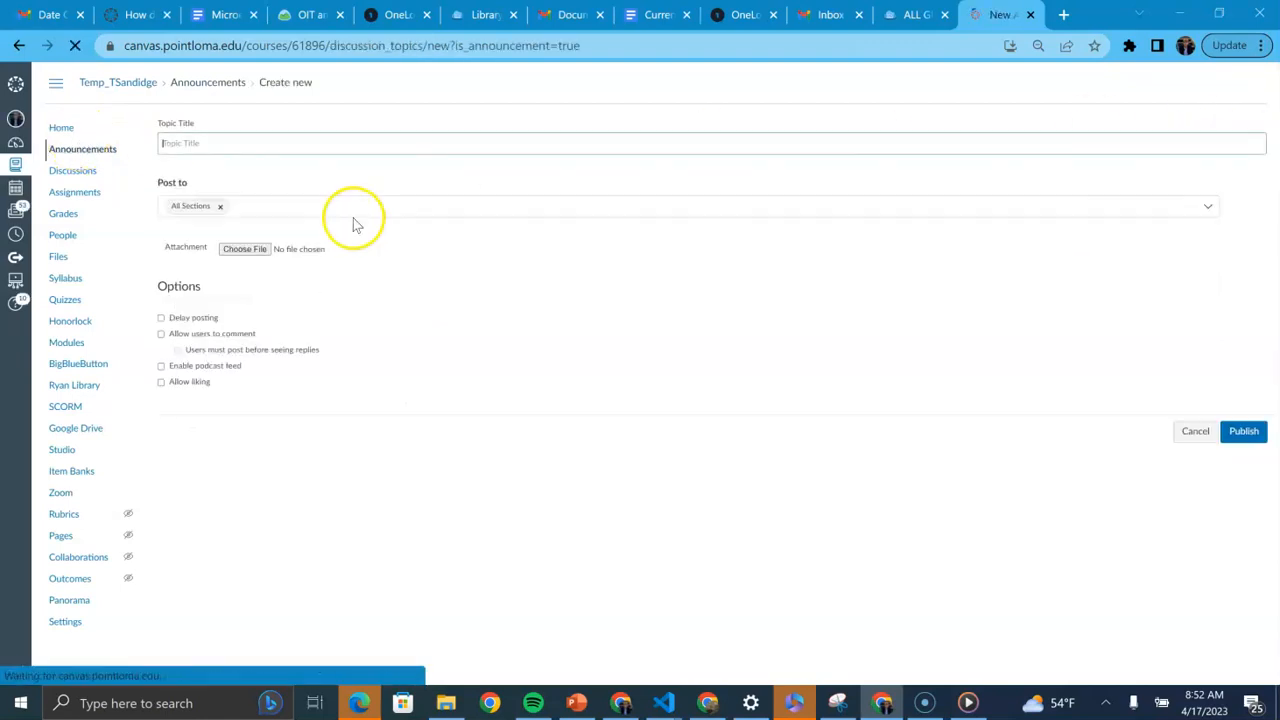
text(Joi)
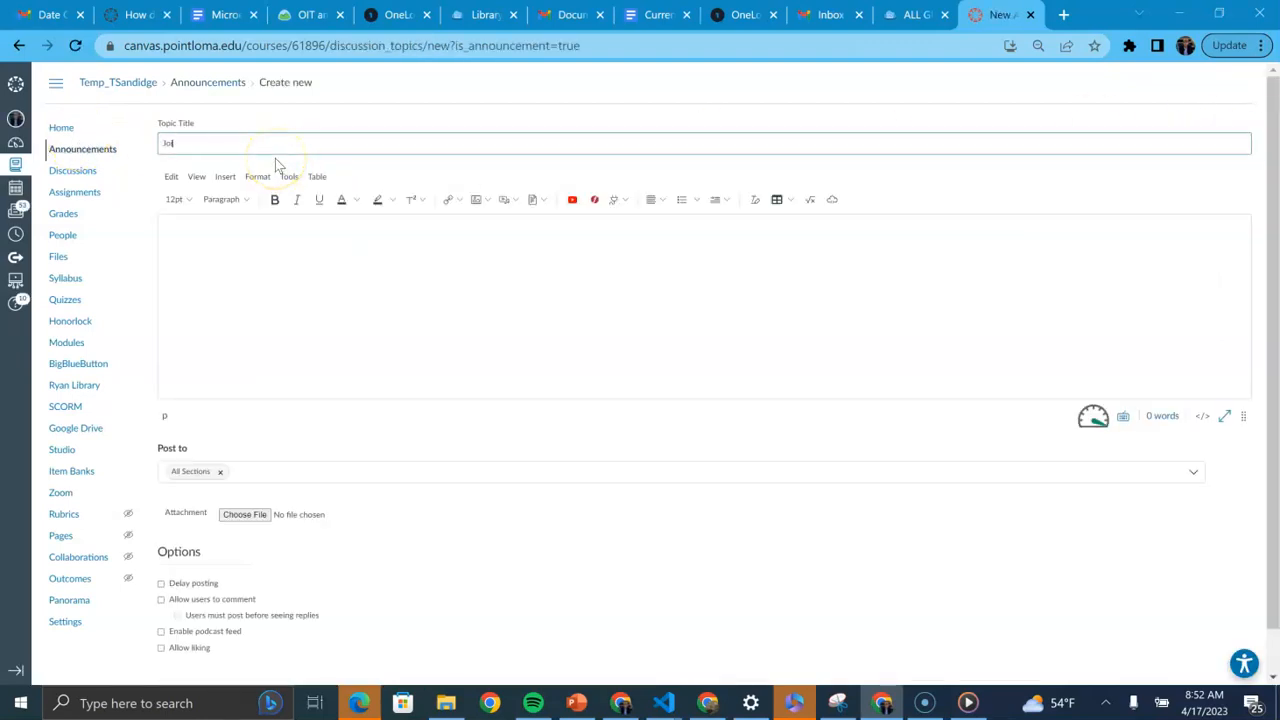
text(n the Class)
click(320, 272)
key(ctrl+v)
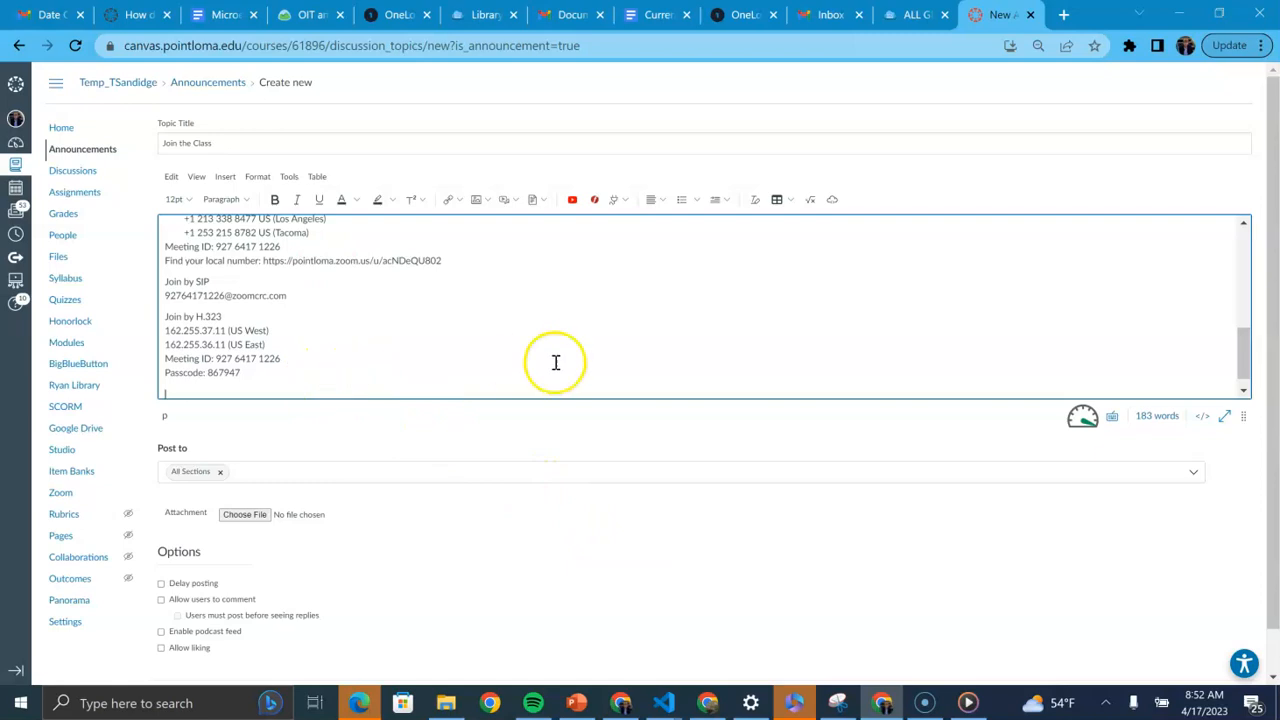
Delete the announcement text above "Join Zoom Meeting", from the invitation line through the weekly calendar link.
scroll(538, 308, up, 2)
scroll(538, 308, up, 3)
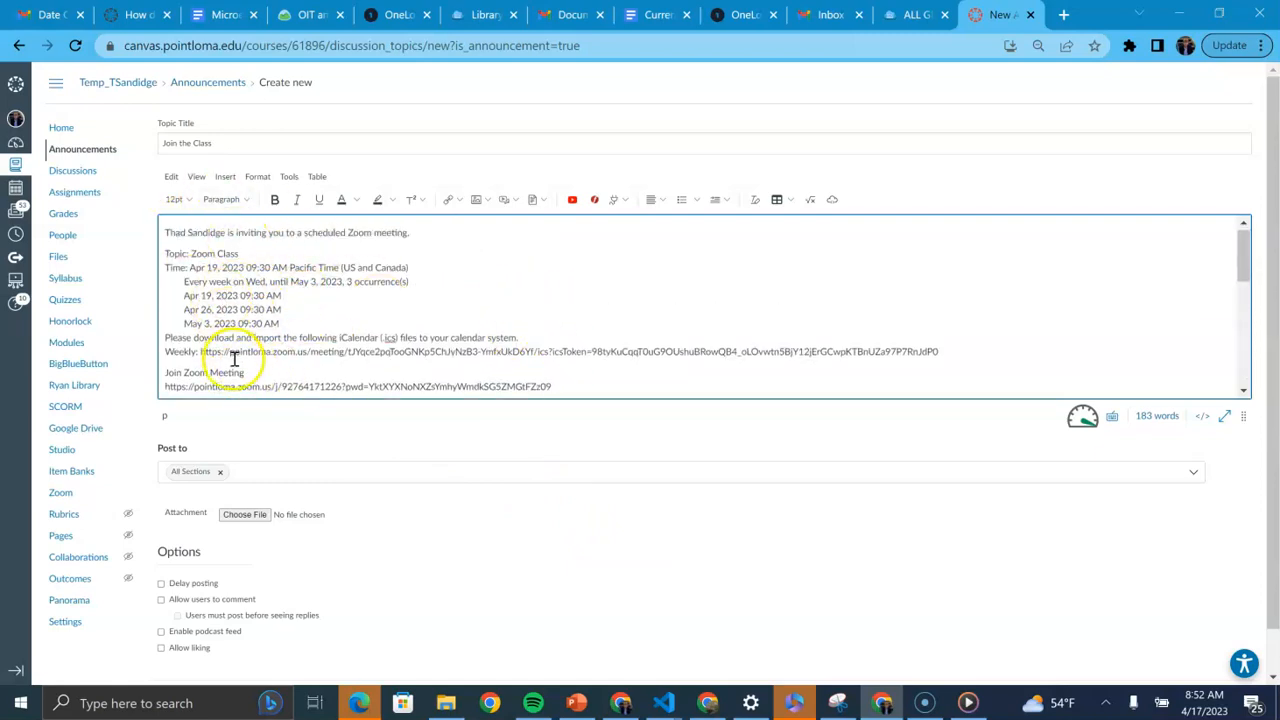
scroll(234, 355, down, 2)
drag(597, 315, 102, 180)
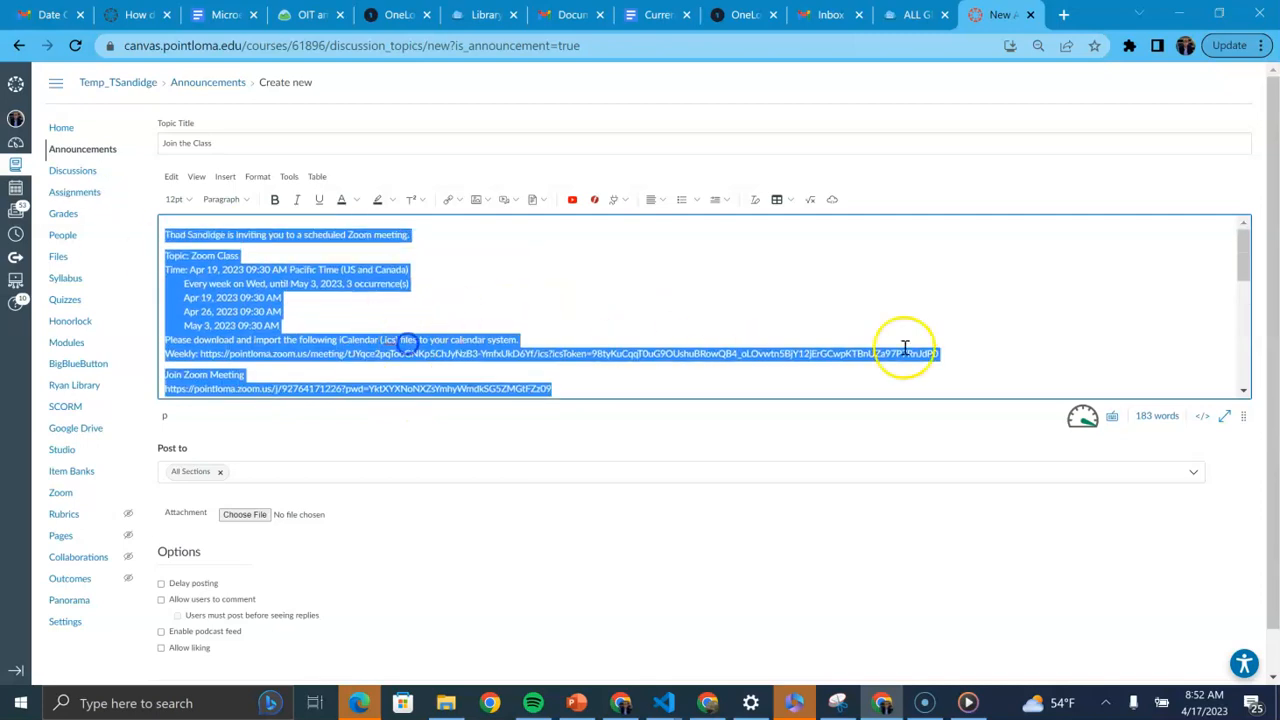
click(968, 352)
drag(968, 352, 160, 211)
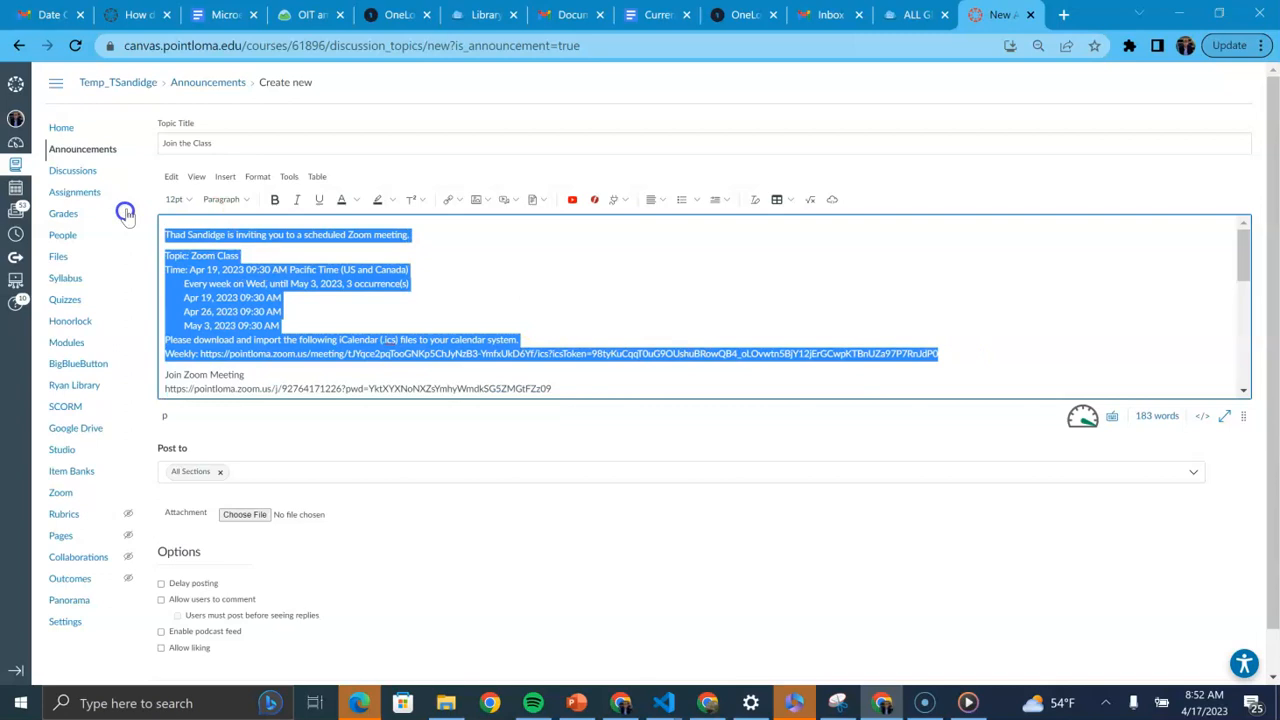
key(BackSpace)
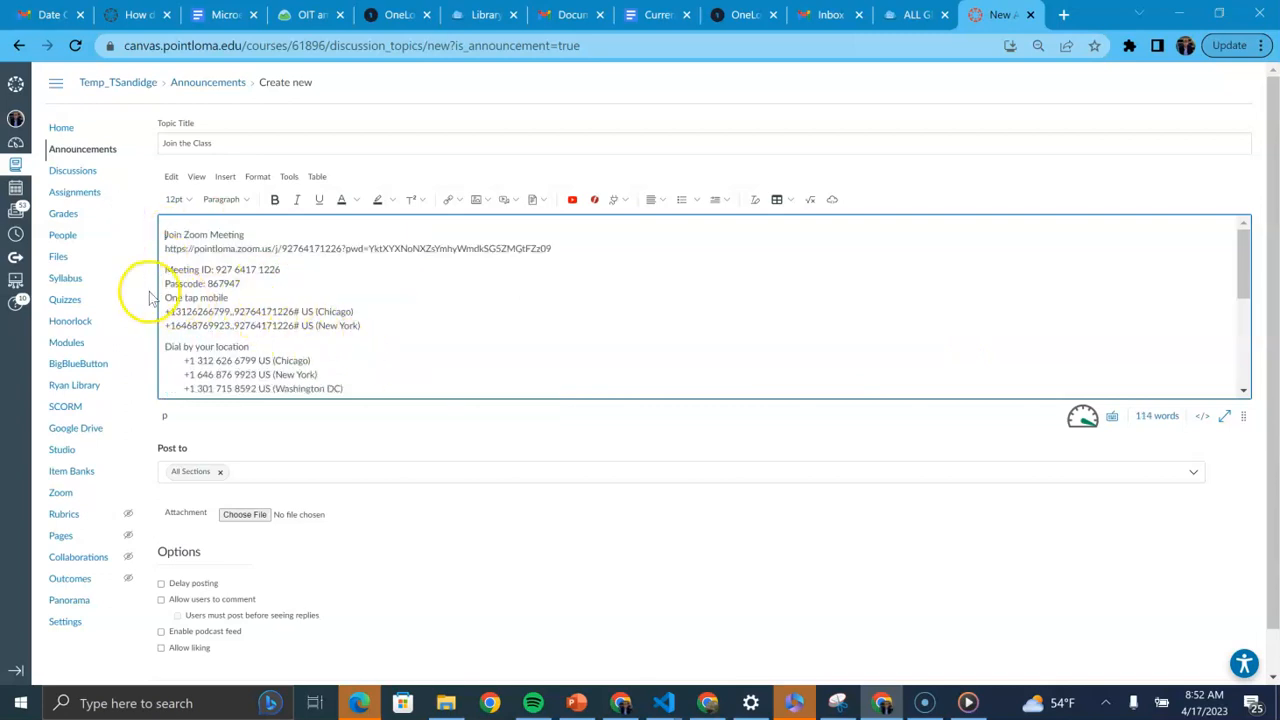
Delete everything below the passcode line in the announcement, from "One tap mobile" to the end.
drag(160, 290, 360, 420)
key(BackSpace)
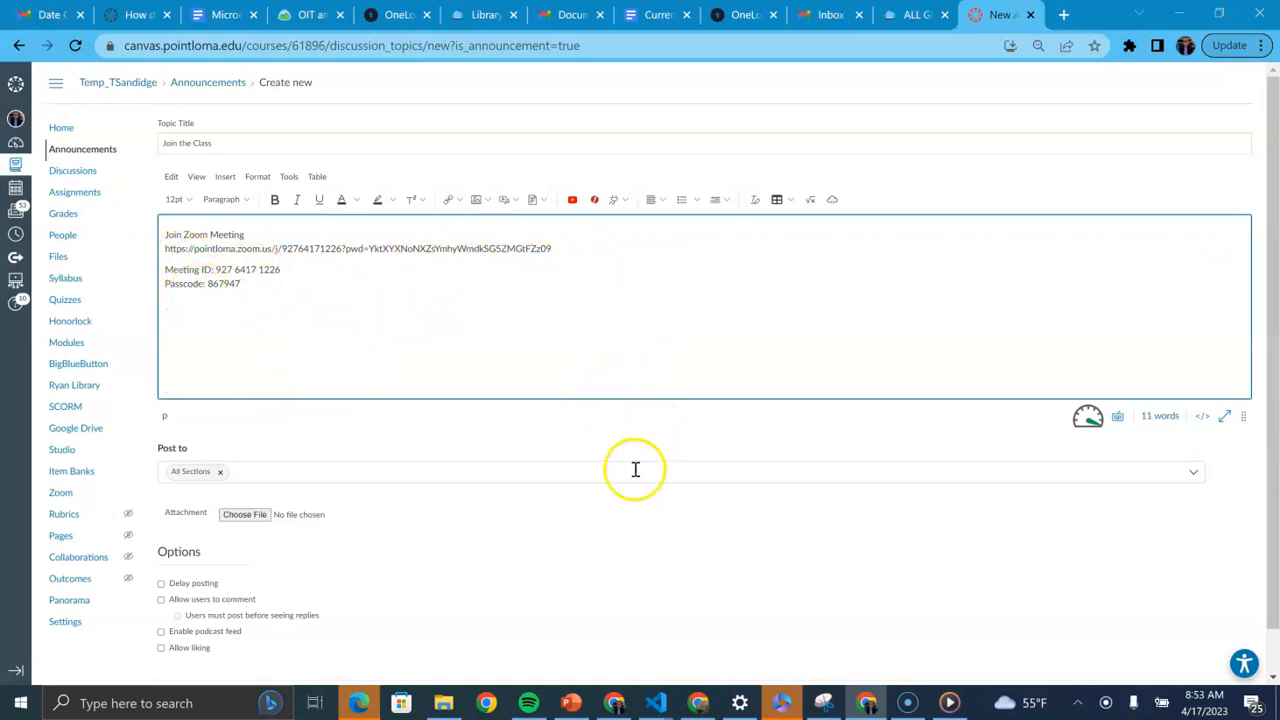
scroll(562, 518, down, 1)
scroll(562, 518, down, 1)
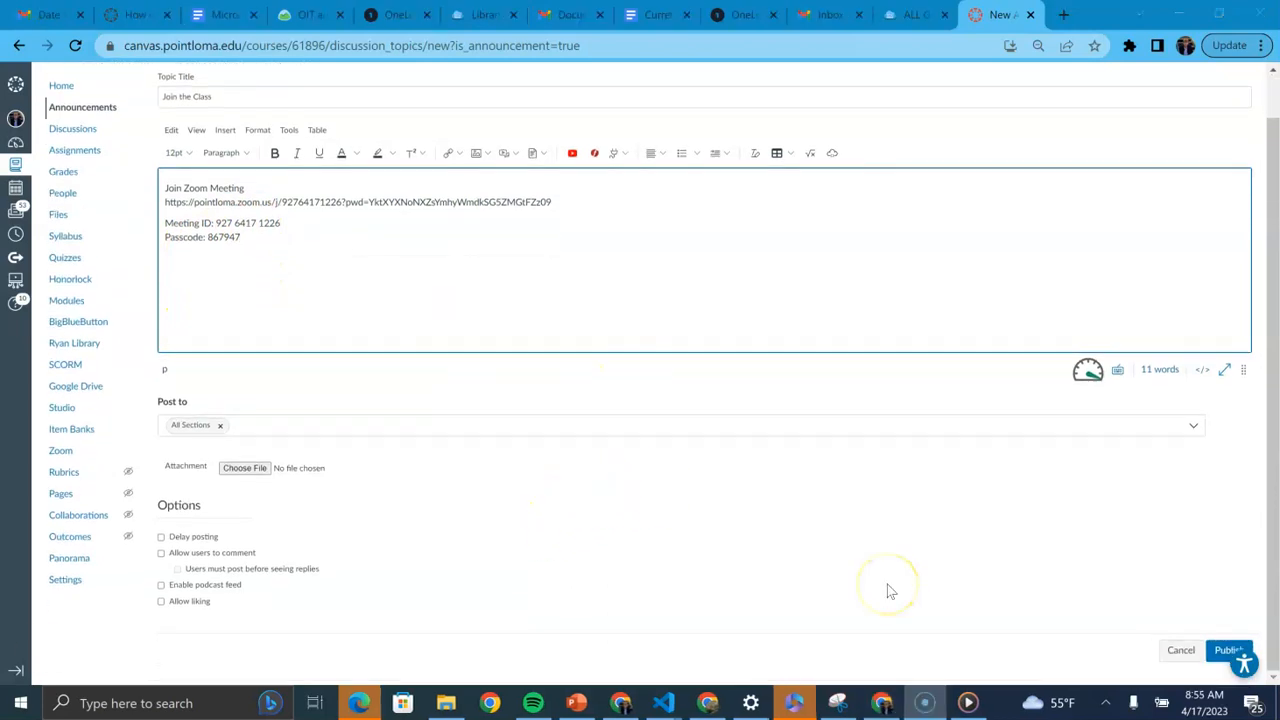